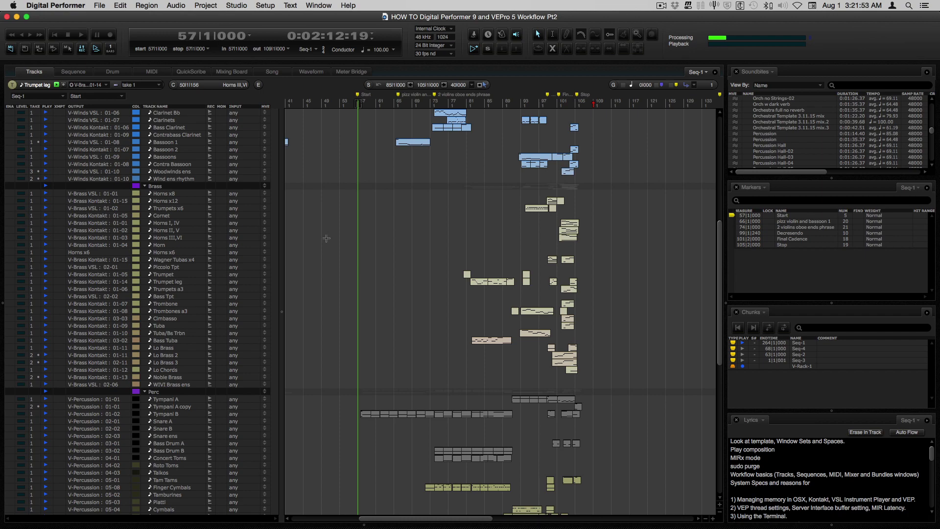
# Bring up the Vienna Ensemble Pro server on the screen-shared VEPro Mac Pro and return to Digital Performer
pyautogui.hotkey('ctrl', 'Left')
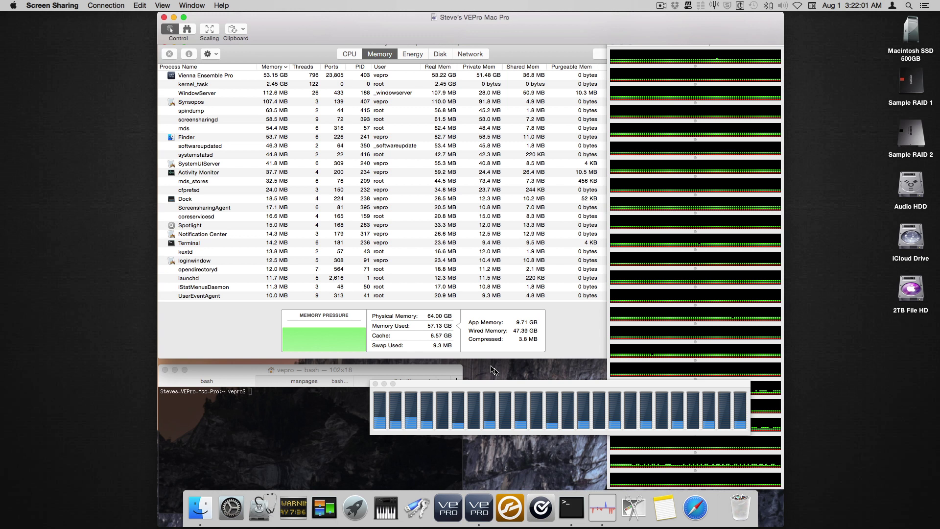
pyautogui.click(478, 508)
pyautogui.press('super+Tab')
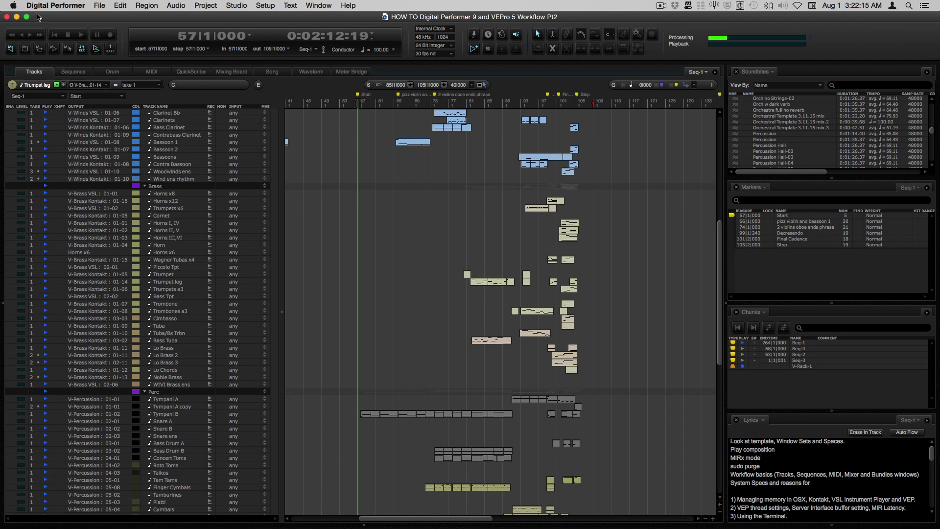
# Check the local Mac's hardware overview in About This Mac and close it
pyautogui.click(14, 6)
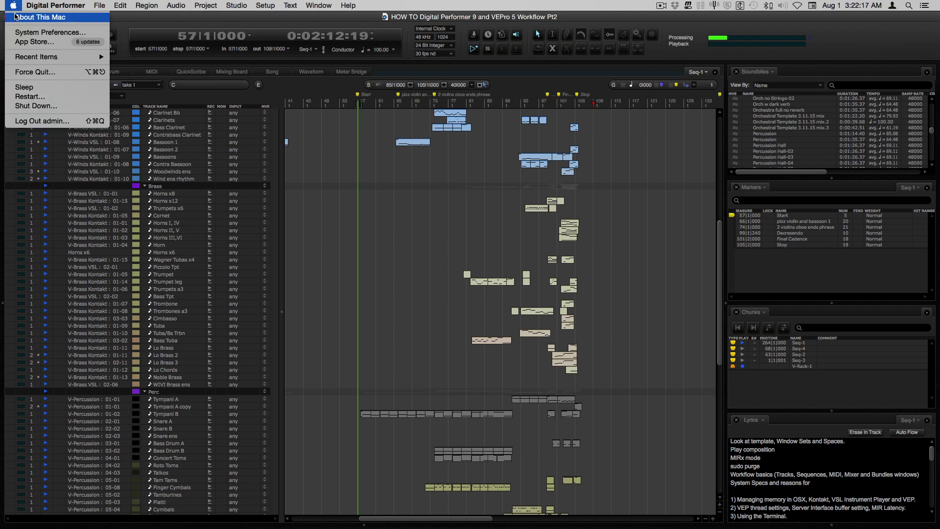
pyautogui.click(34, 15)
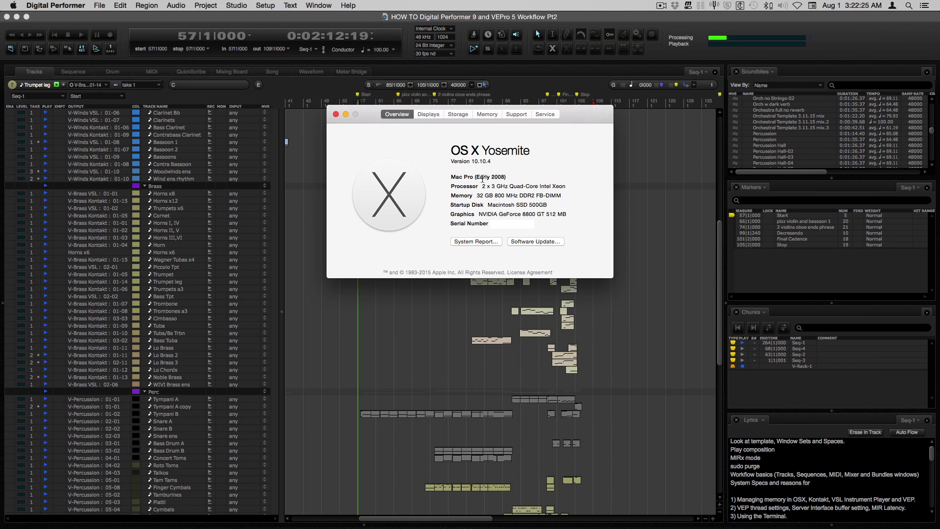
pyautogui.click(336, 114)
# View the drives on the local desktop, switch to the Screen Sharing session and close the VEPro Mac's system overview after reading it
pyautogui.hotkey('ctrl', 'Right')
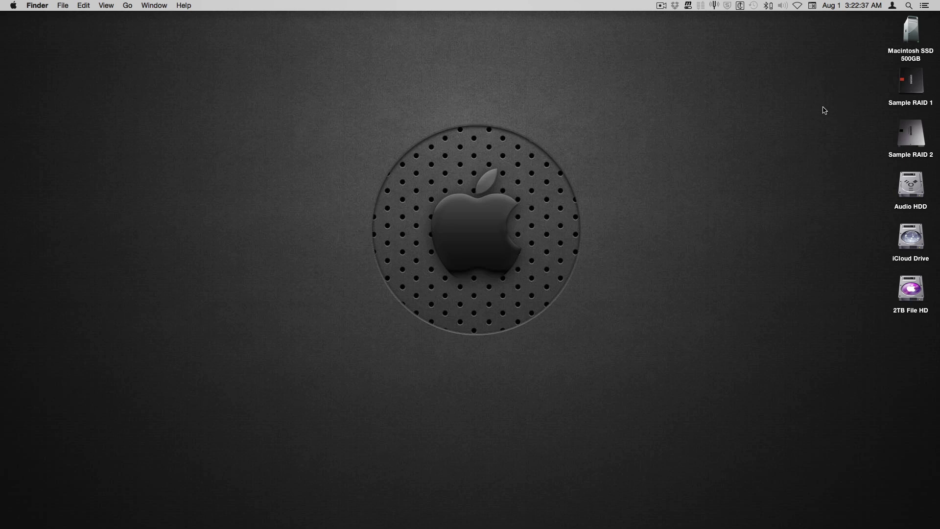
pyautogui.hotkey('ctrl', 'Left')
pyautogui.hotkey('ctrl', 'Left')
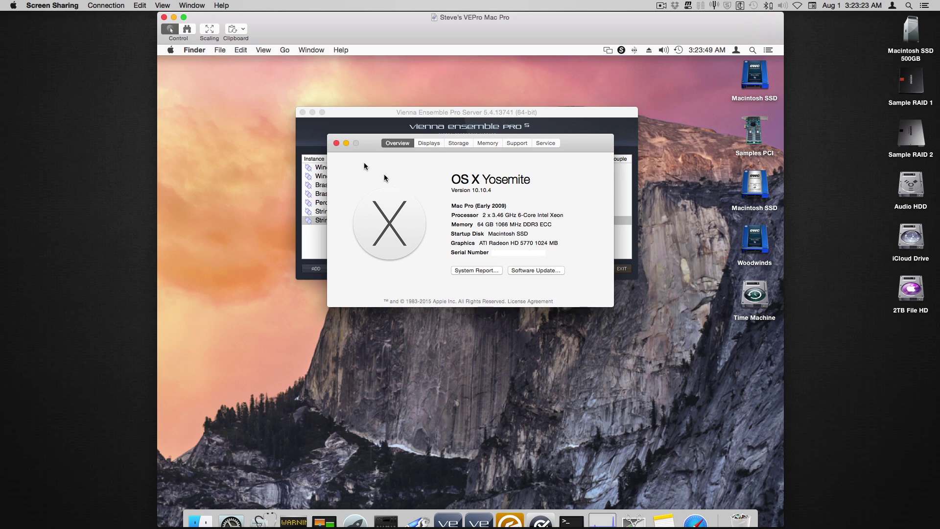
pyautogui.click(336, 143)
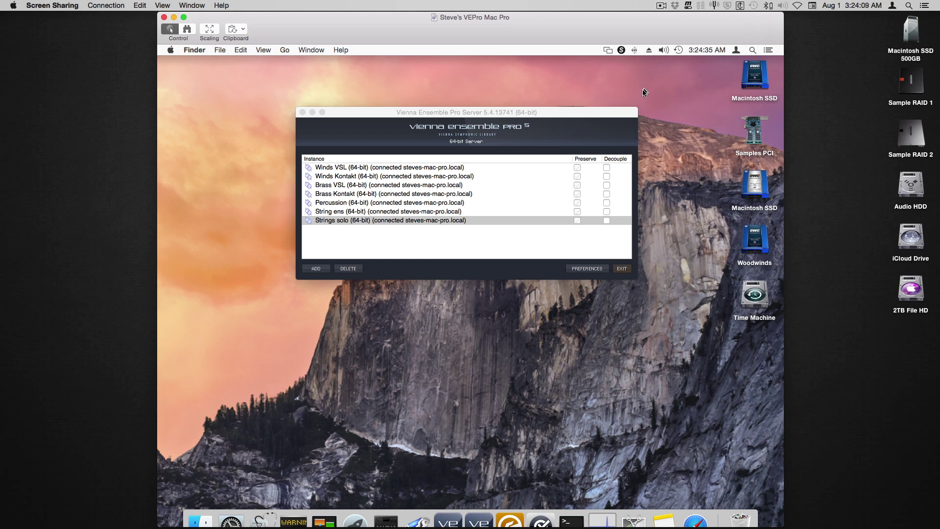
# Switch to Digital Performer and examine the aux, Winds and Brass tracks and their Kontakt and VSL output assignments
pyautogui.hotkey('ctrl', 'Right')
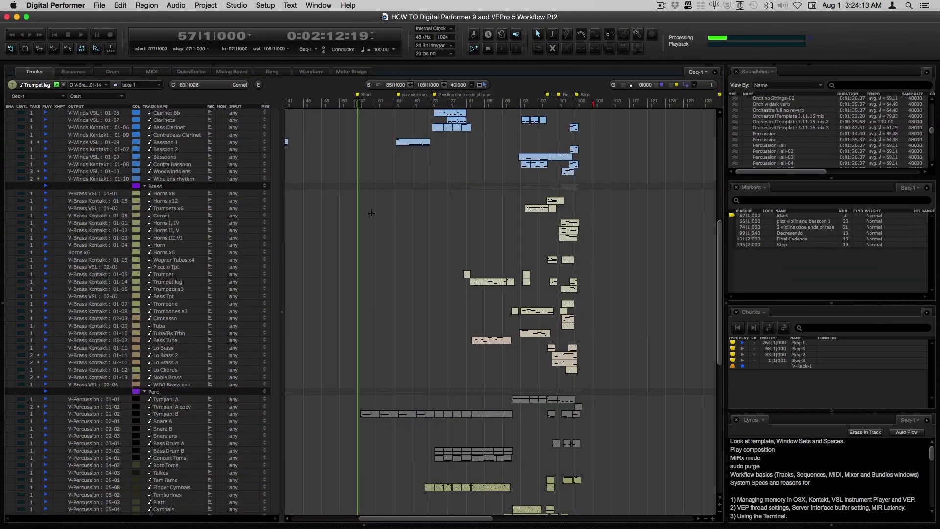
pyautogui.scroll(15, 372, 213)
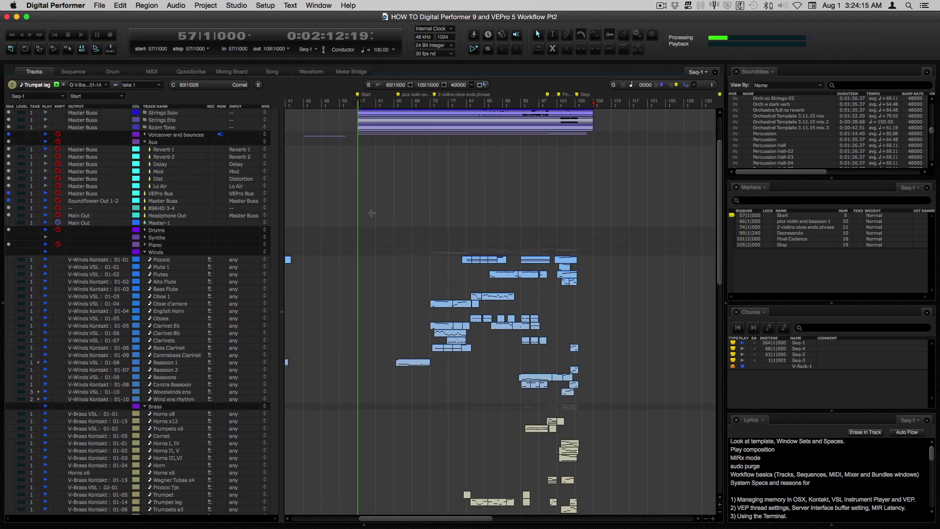
pyautogui.scroll(-11, 372, 213)
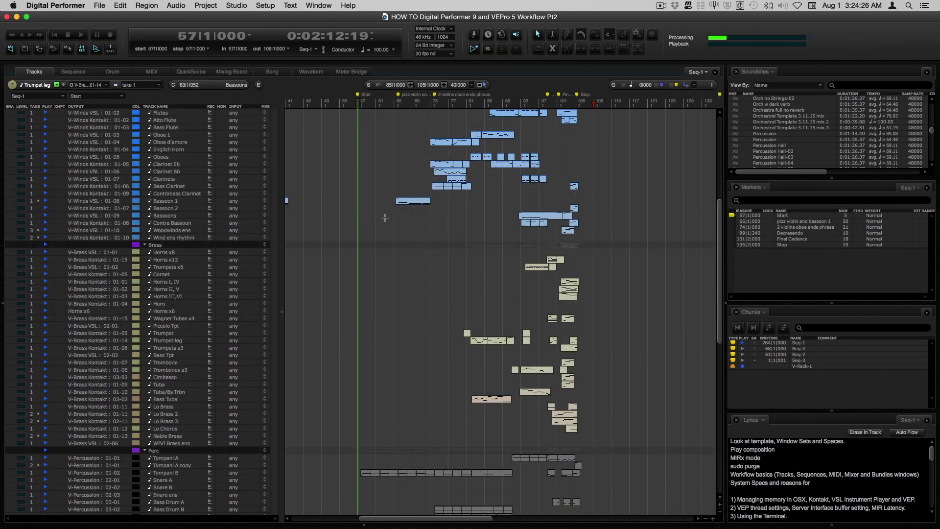
pyautogui.scroll(15, 384, 195)
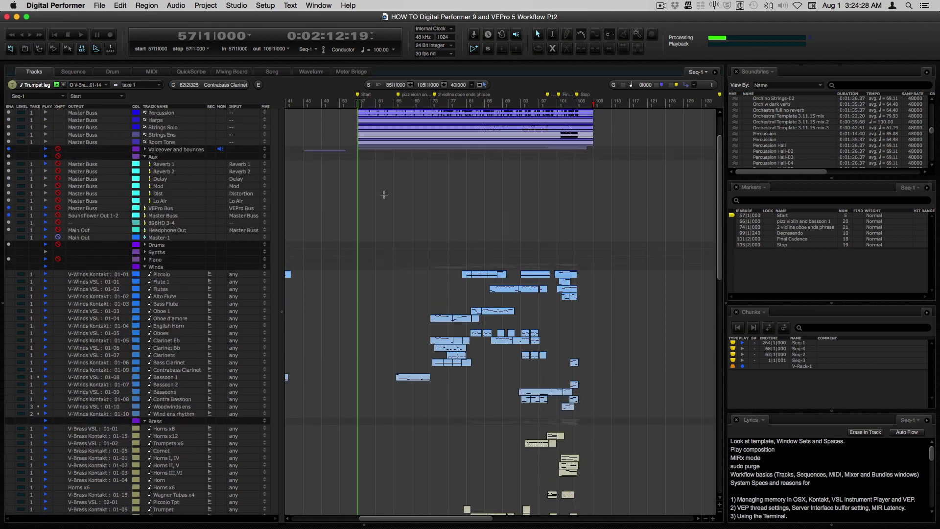
pyautogui.scroll(-13, 387, 174)
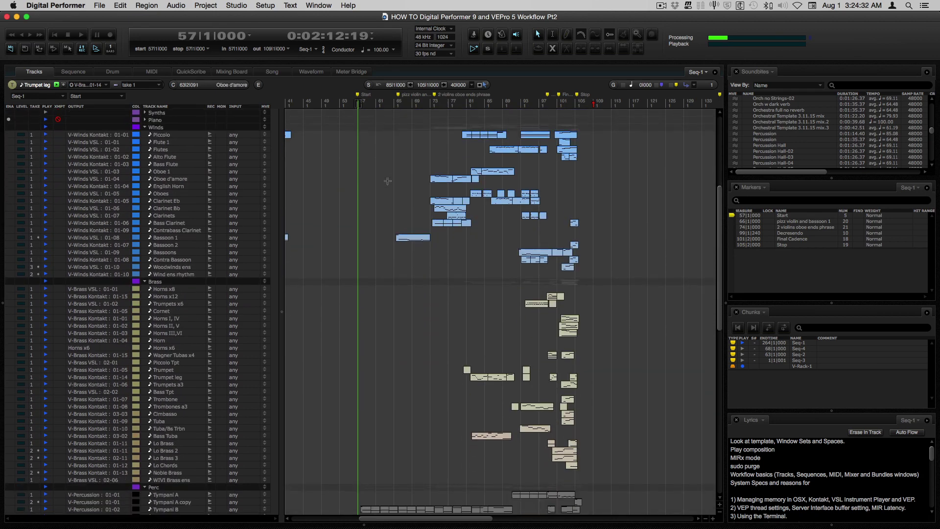
pyautogui.scroll(2, 388, 181)
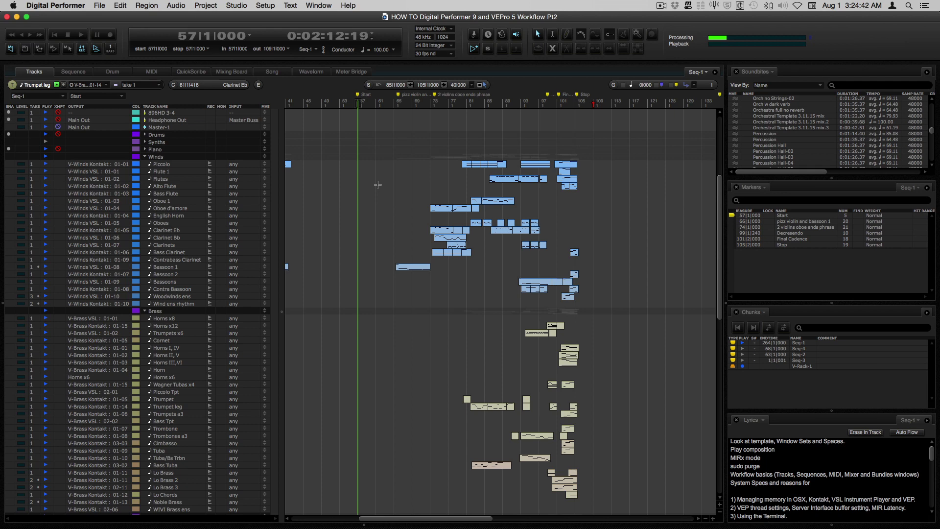
pyautogui.scroll(-4, 378, 185)
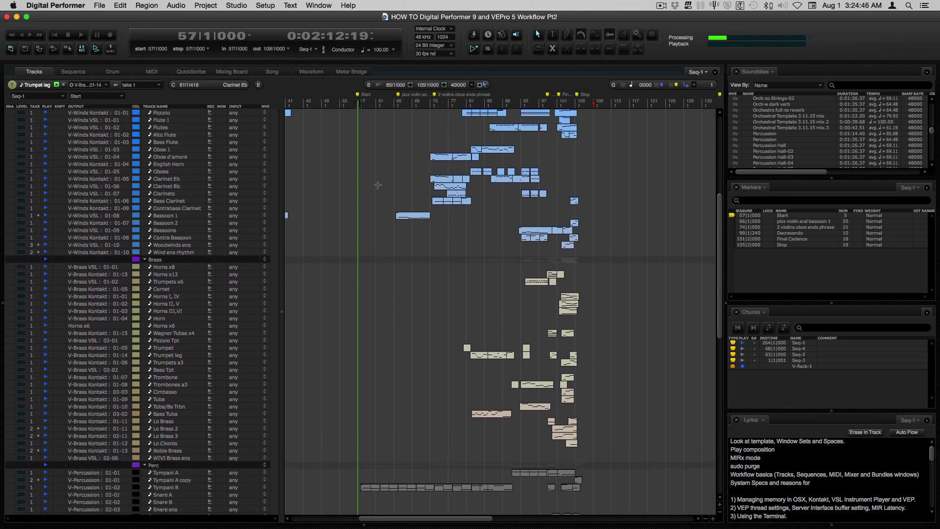
# Play the sequence from the Start marker while checking CPU usage in Activity Monitor on the screen-shared VEPro Mac, and stop playback in Digital Performer
pyautogui.press('space')
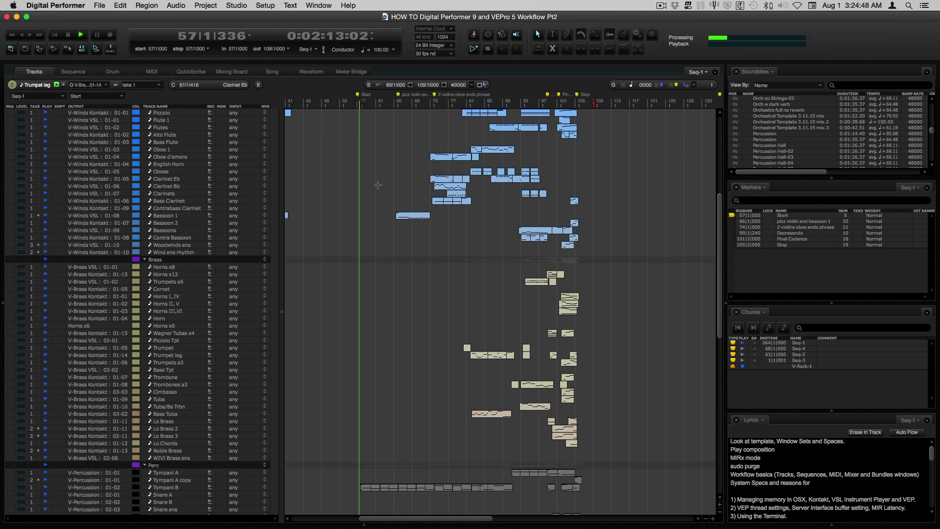
pyautogui.hotkey('ctrl', 'Left')
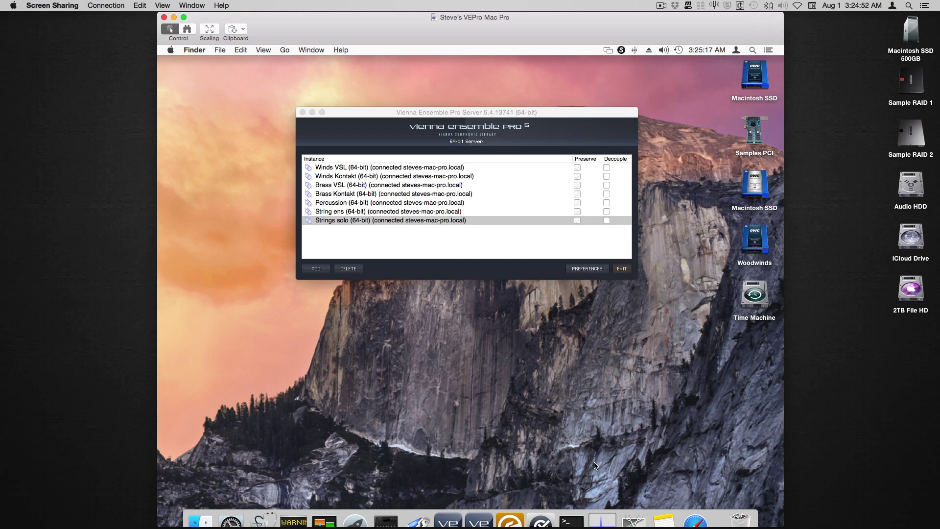
pyautogui.click(602, 520)
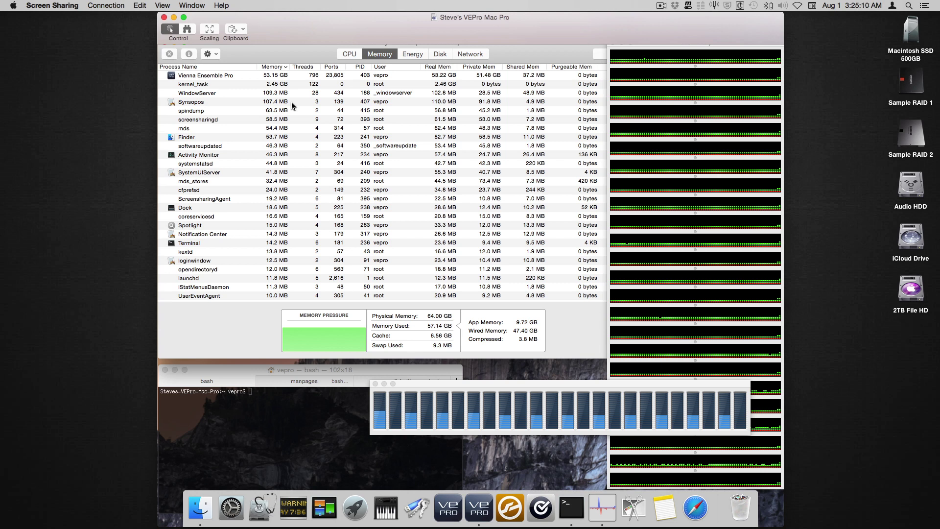
pyautogui.click(350, 53)
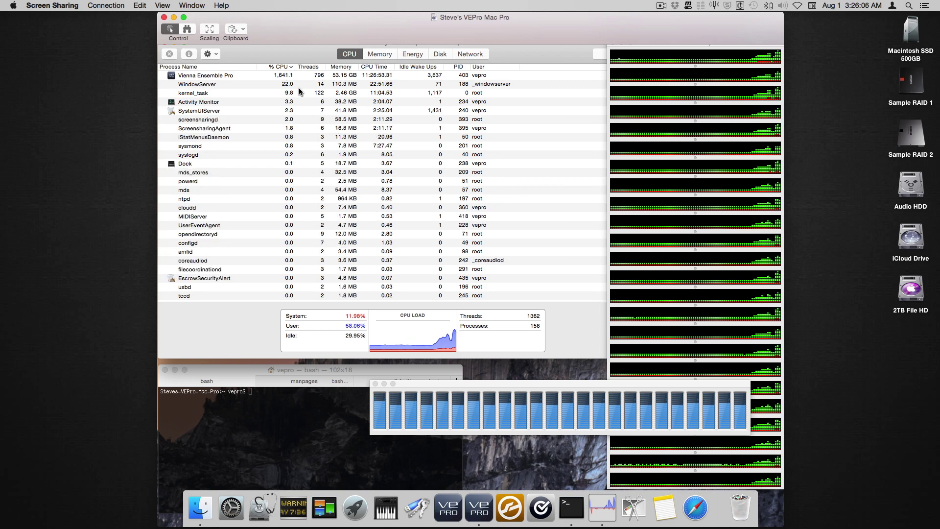
pyautogui.hotkey('ctrl', 'Right')
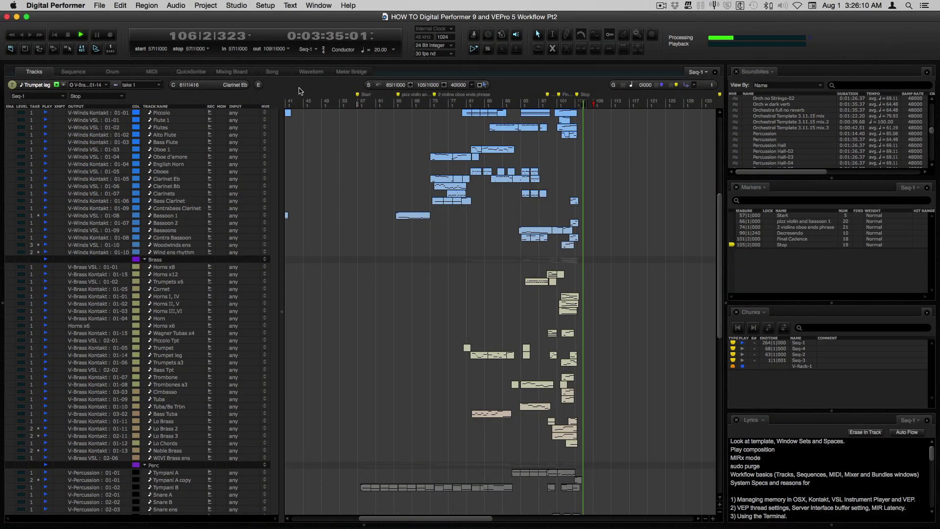
pyautogui.press('space')
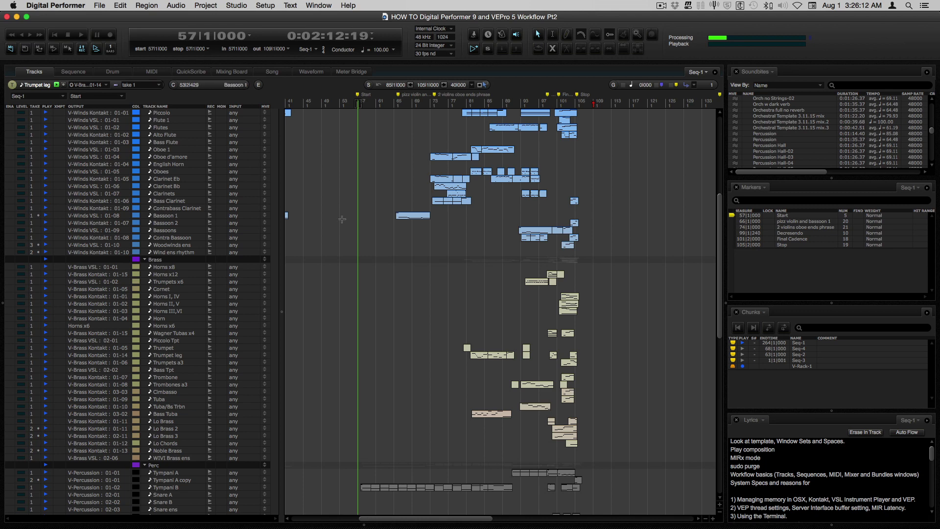
# Examine the orchestral MIDI tracks in the Tracks window, from Winds and Brass through Percussion, Harps, Strings Solo and String ens
pyautogui.scroll(-10, 341, 219)
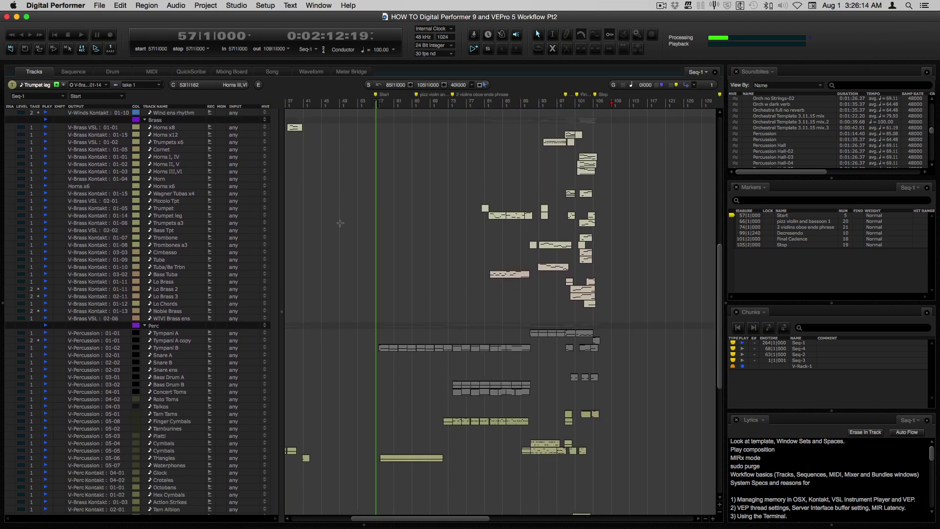
pyautogui.scroll(-4, 342, 234)
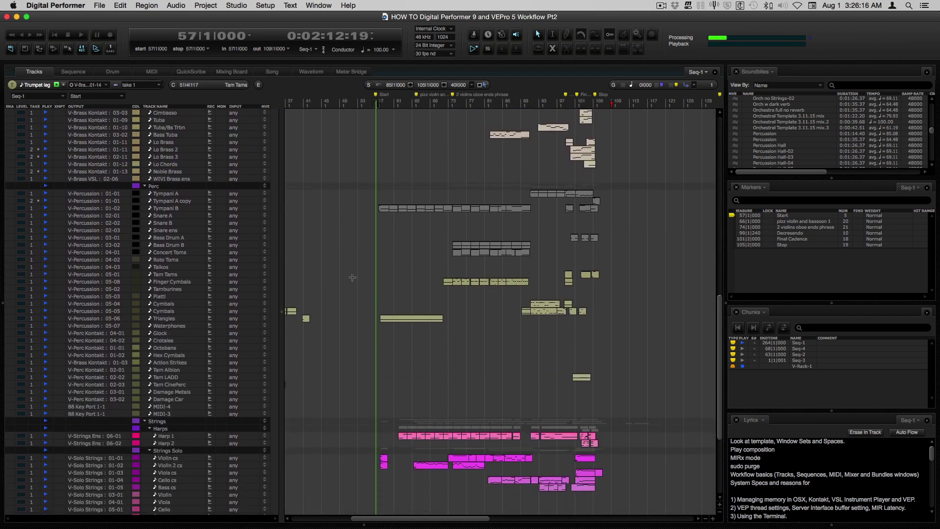
pyautogui.scroll(15, 356, 277)
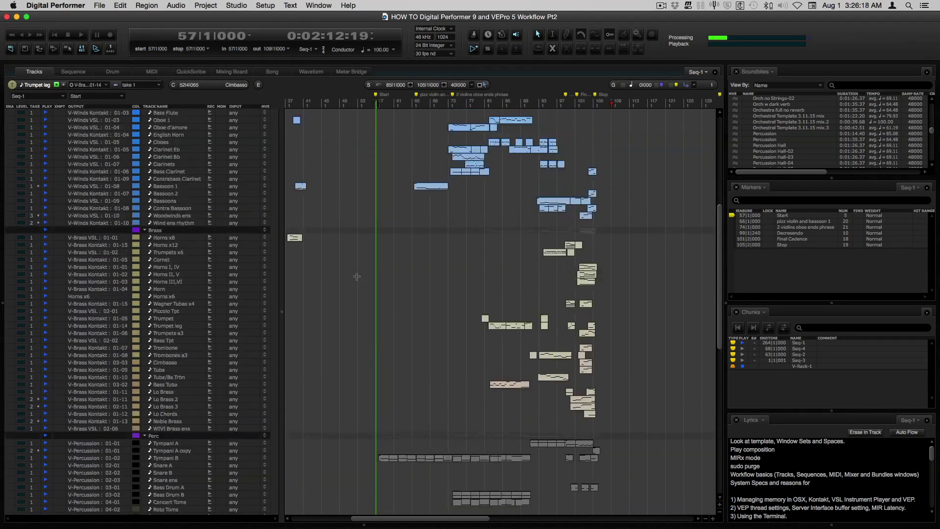
pyautogui.scroll(-8, 365, 267)
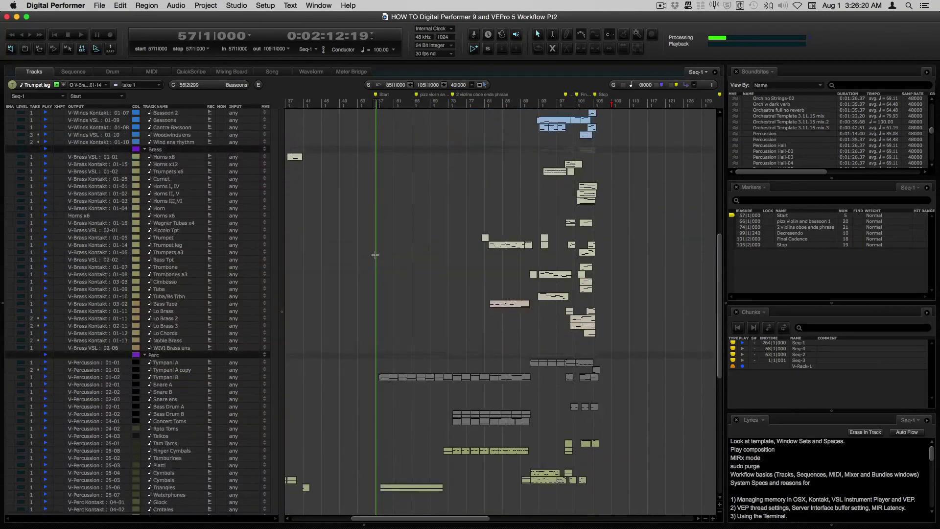
pyautogui.scroll(-7, 376, 254)
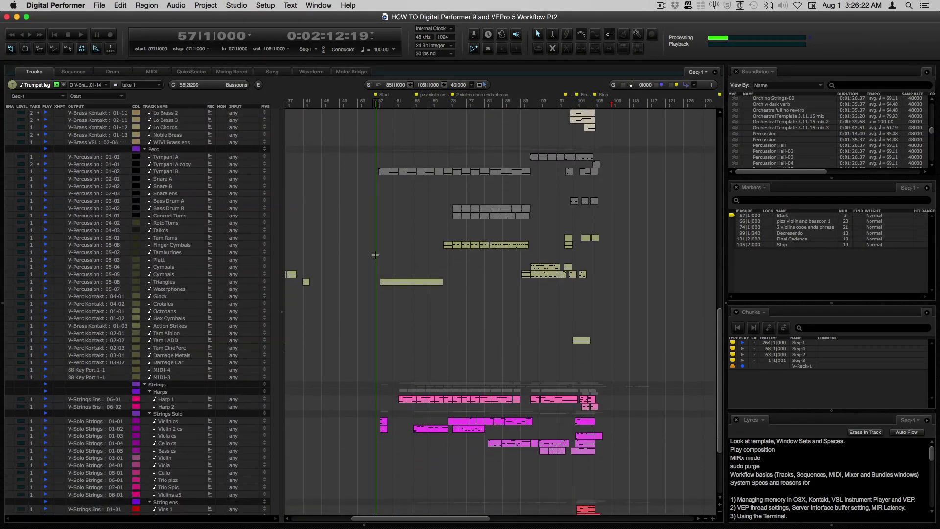
pyautogui.scroll(2, 375, 254)
pyautogui.hscroll(1, 376, 254)
pyautogui.scroll(4, 375, 255)
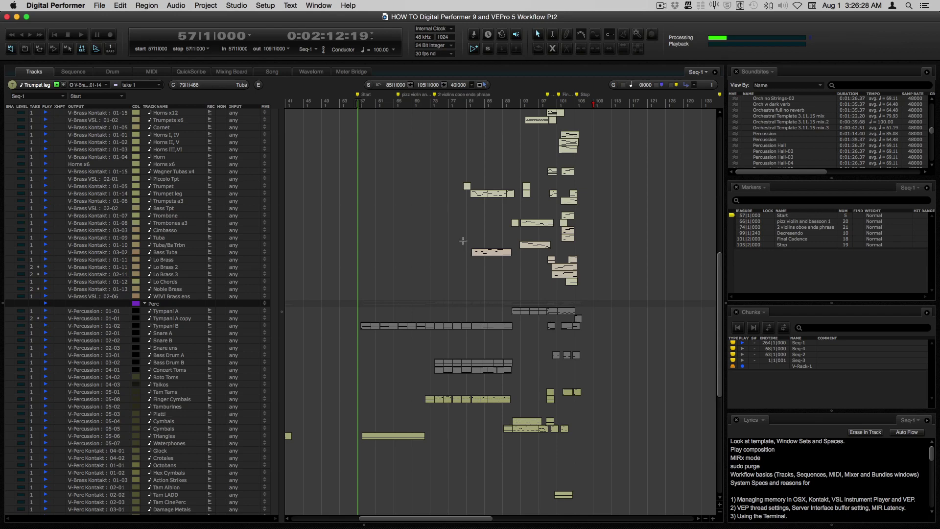
pyautogui.scroll(-3, 467, 252)
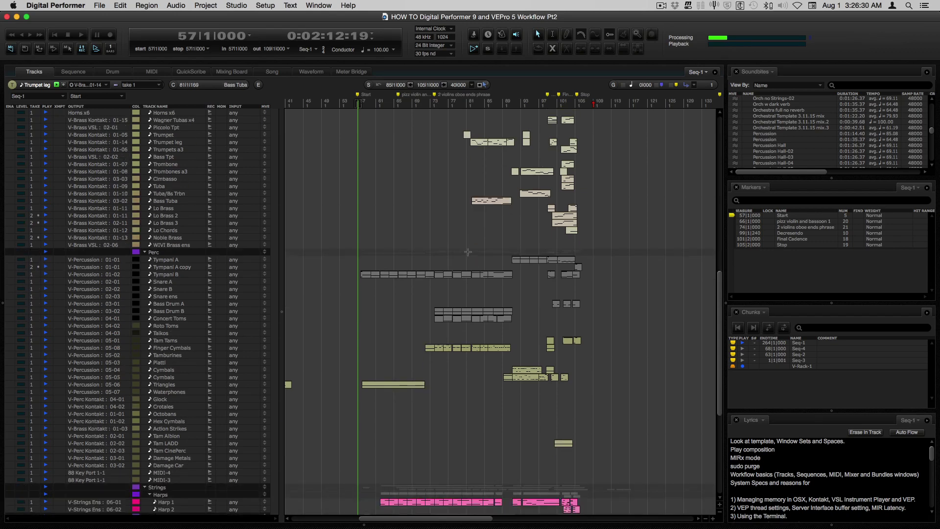
pyautogui.scroll(-6, 507, 239)
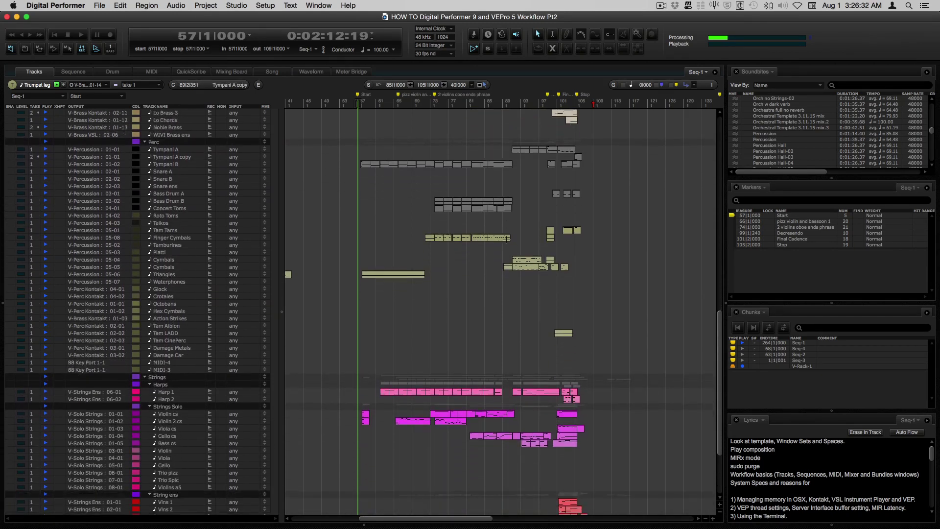
pyautogui.scroll(-1, 506, 240)
pyautogui.scroll(-3, 507, 240)
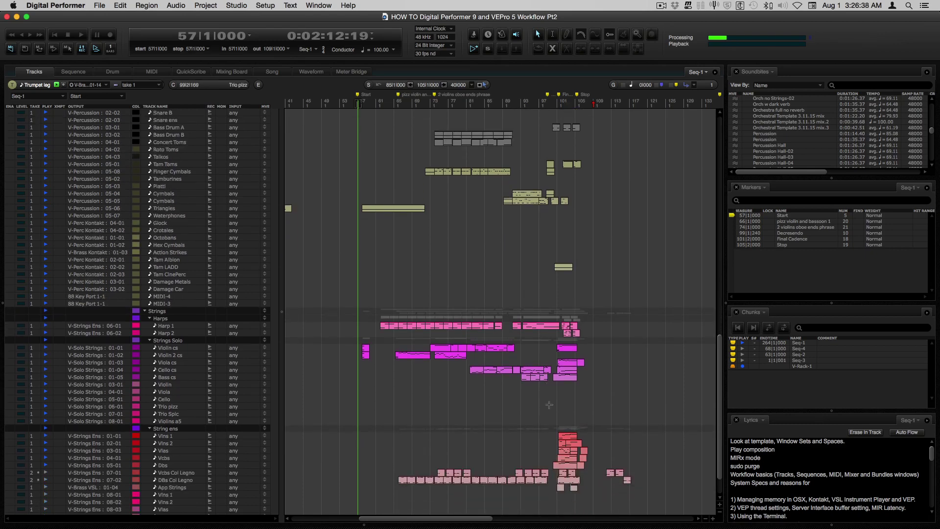
pyautogui.scroll(4, 541, 390)
pyautogui.scroll(15, 539, 389)
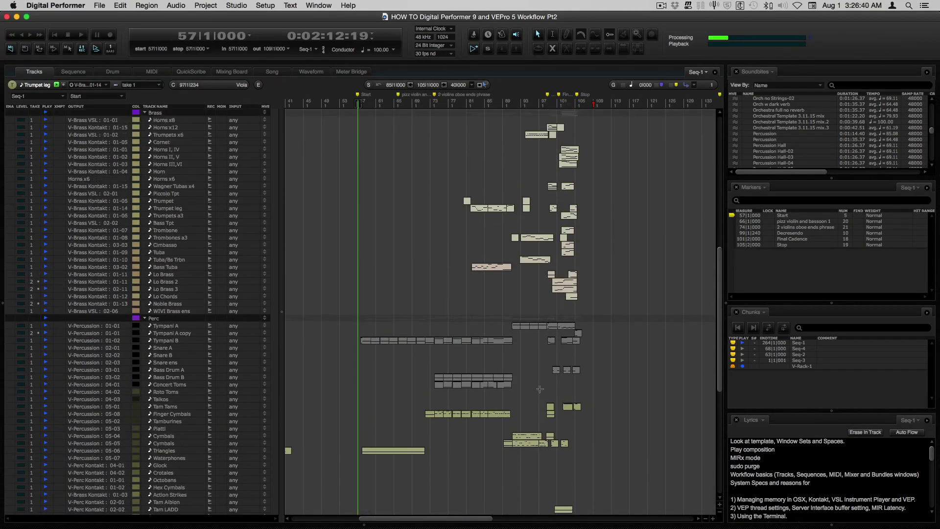
pyautogui.scroll(-7, 539, 389)
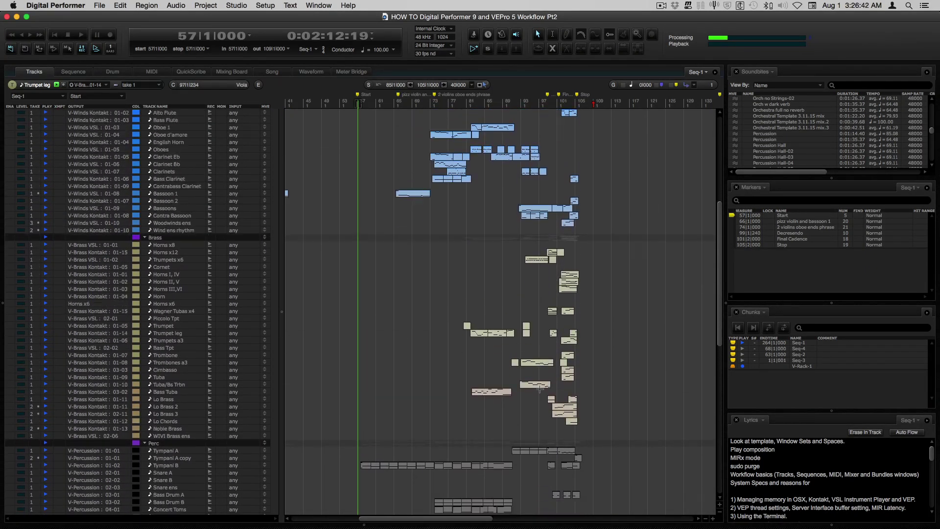
pyautogui.scroll(-13, 540, 389)
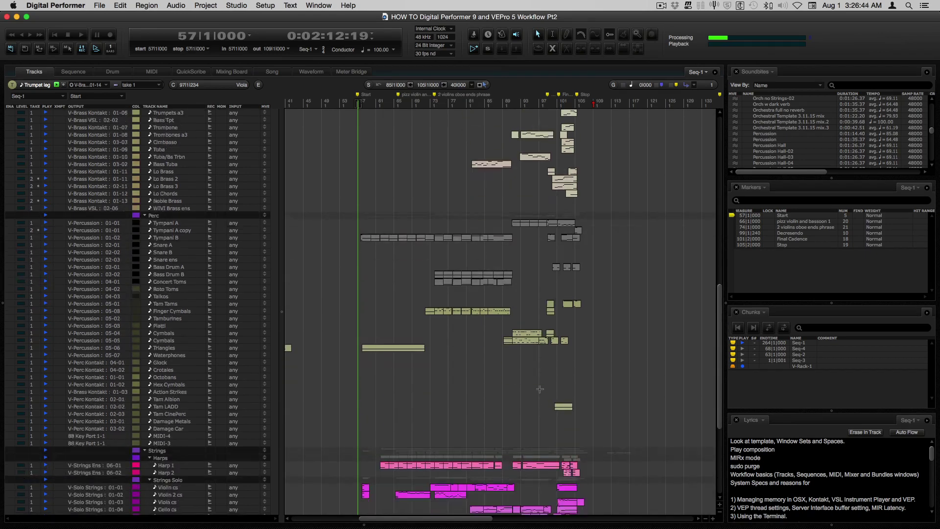
pyautogui.hscroll(-2, 540, 389)
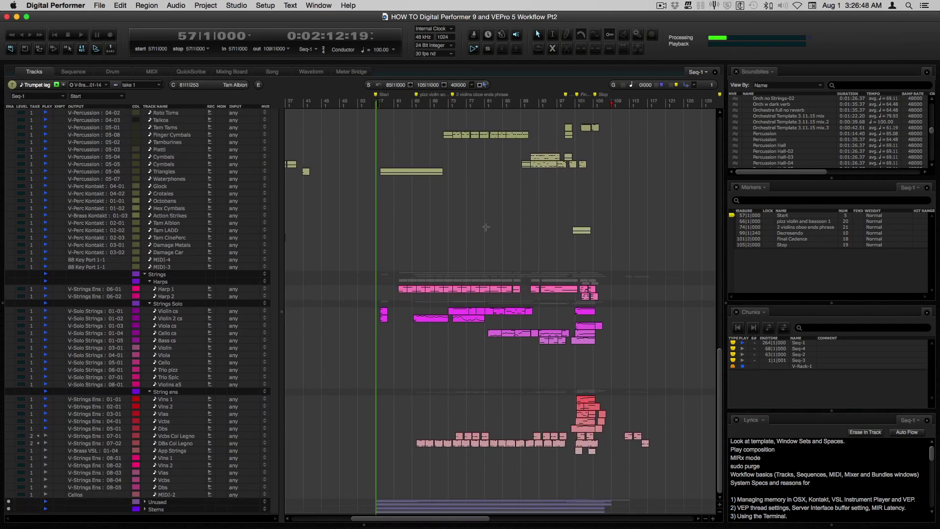
pyautogui.scroll(4, 486, 227)
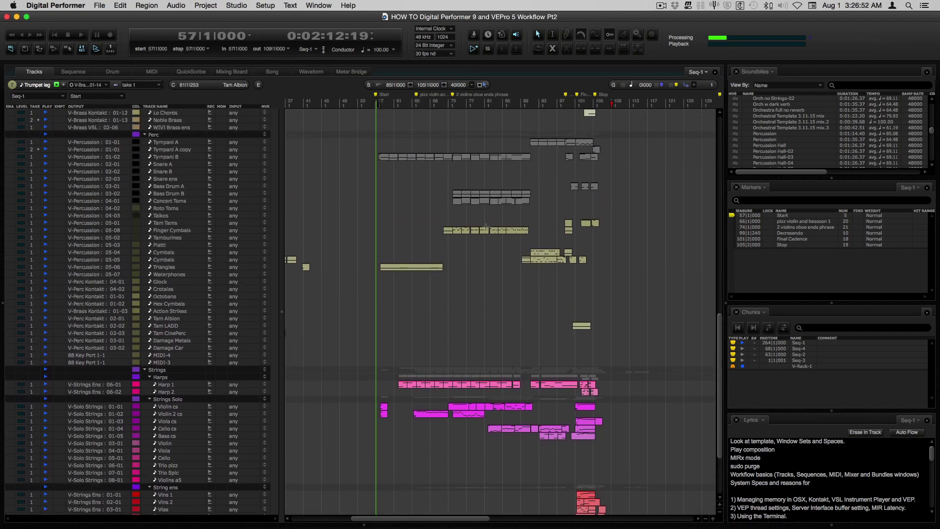
# Switch to the screen-shared VEPro Mac, open the Vienna Ensemble Pro Server preferences and review the General, External MIDI and Instances settings
pyautogui.hotkey('ctrl', 'Left')
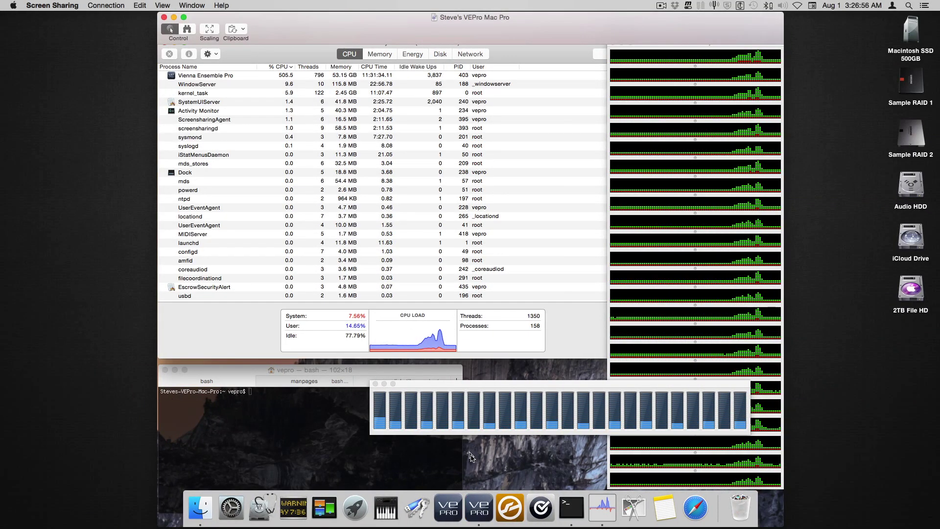
pyautogui.click(481, 506)
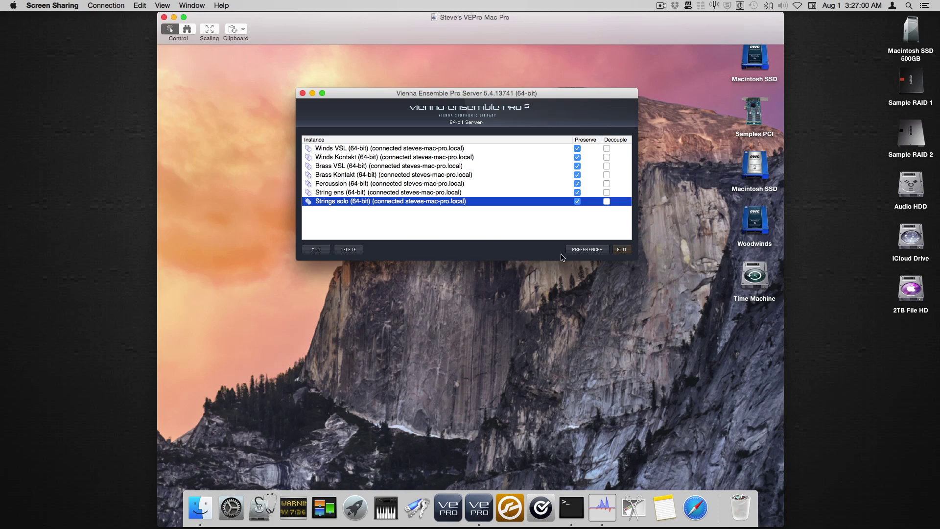
pyautogui.click(580, 249)
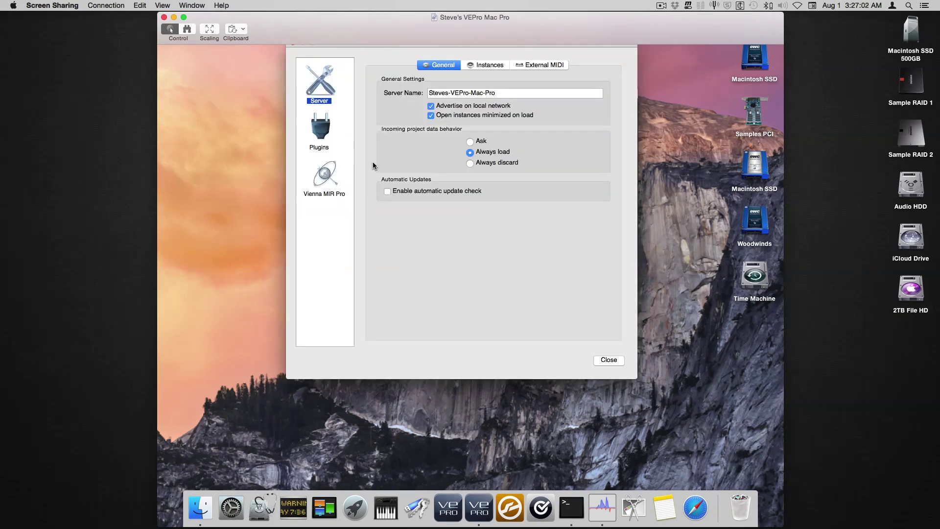
pyautogui.click(495, 65)
pyautogui.click(541, 64)
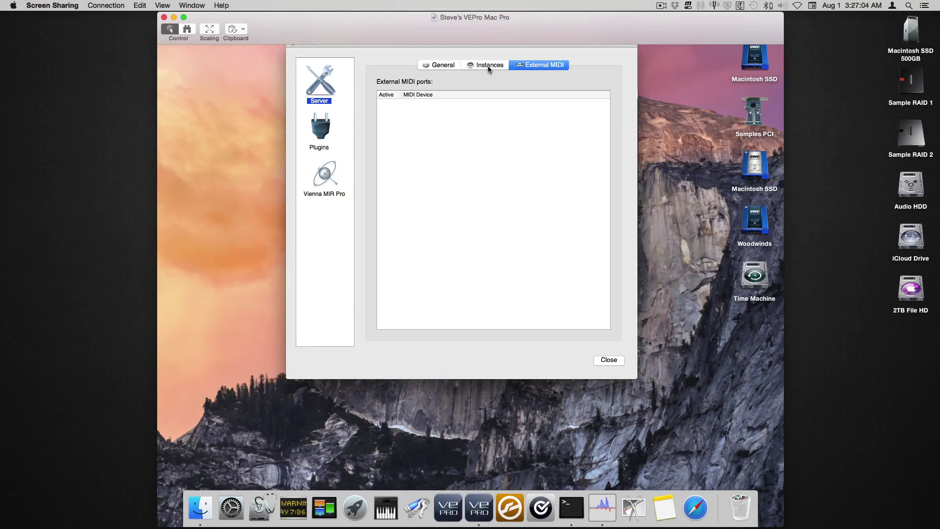
pyautogui.click(488, 65)
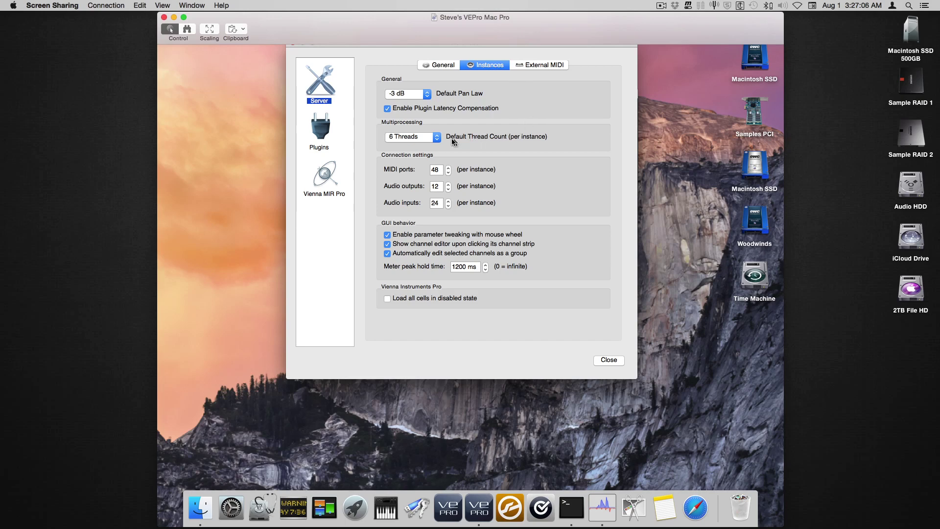
# Examine the available Default Thread Count options per instance, leaving 6 Threads selected
pyautogui.click(436, 139)
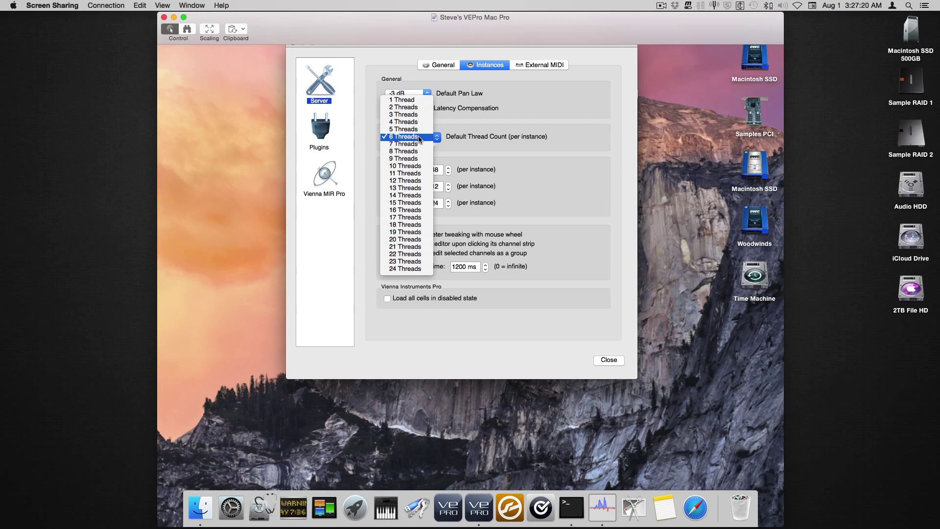
pyautogui.click(446, 140)
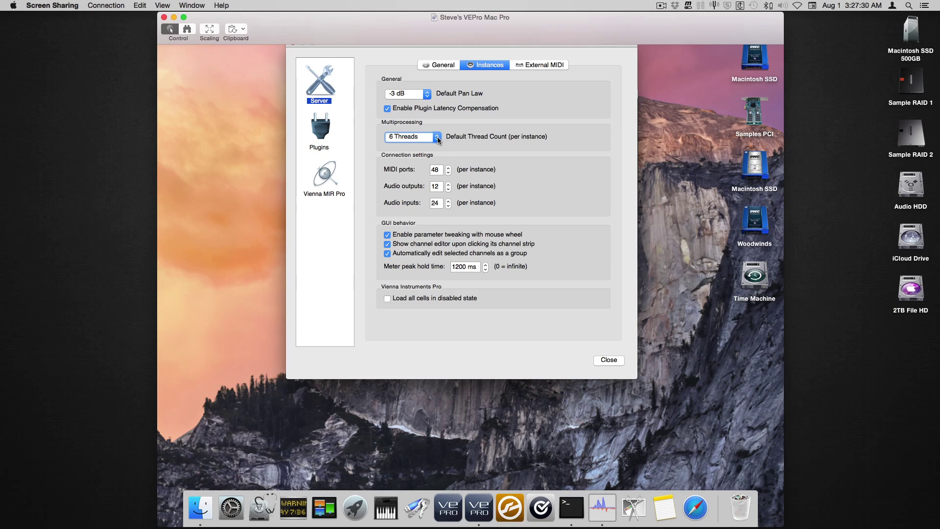
pyautogui.click(437, 137)
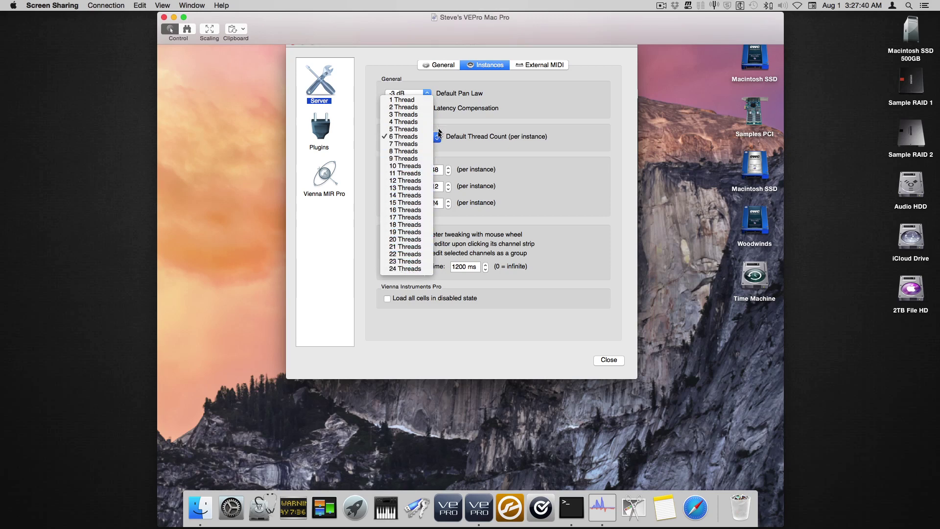
pyautogui.click(461, 144)
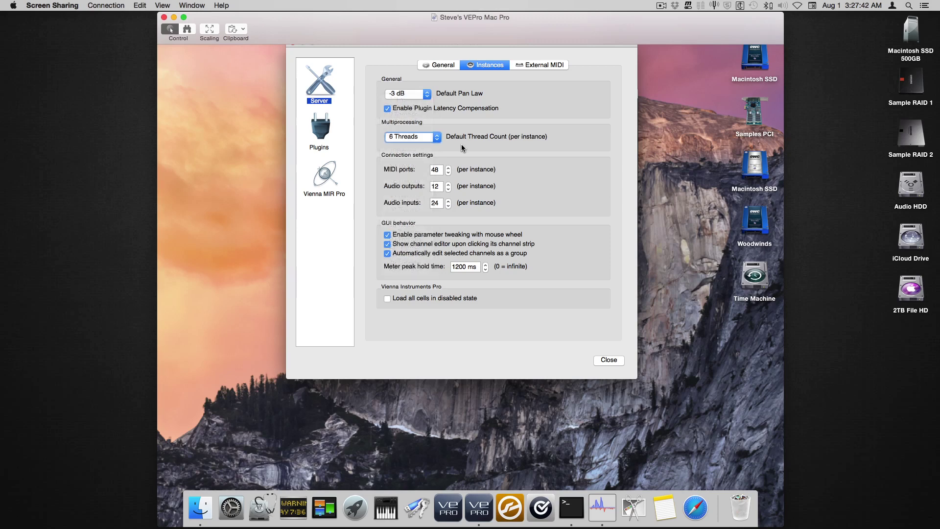
# Open the Vienna MIR Pro preferences and examine the engine latency options, keeping 0
pyautogui.click(327, 175)
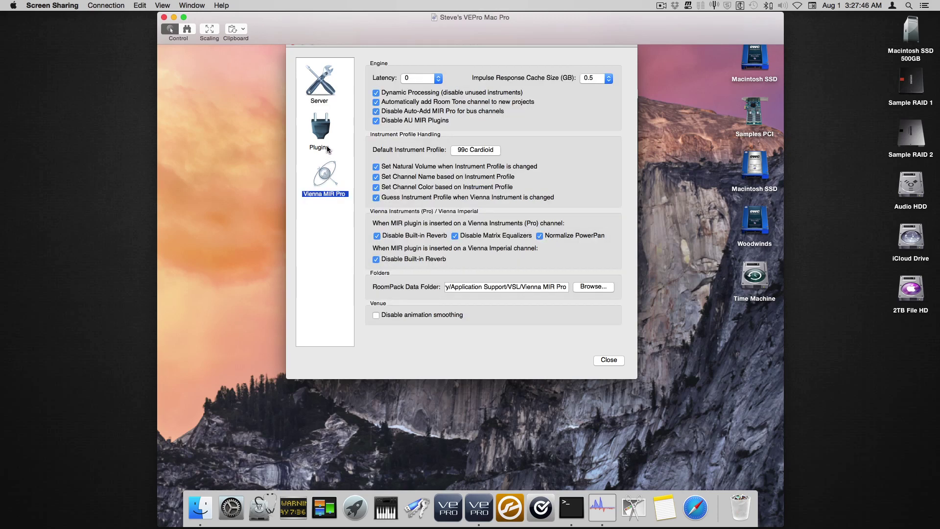
pyautogui.click(426, 81)
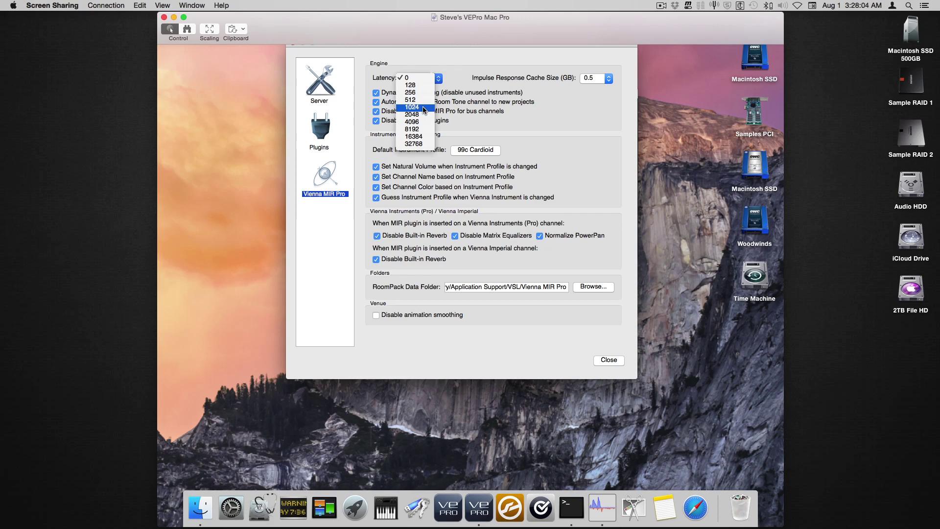
pyautogui.click(426, 62)
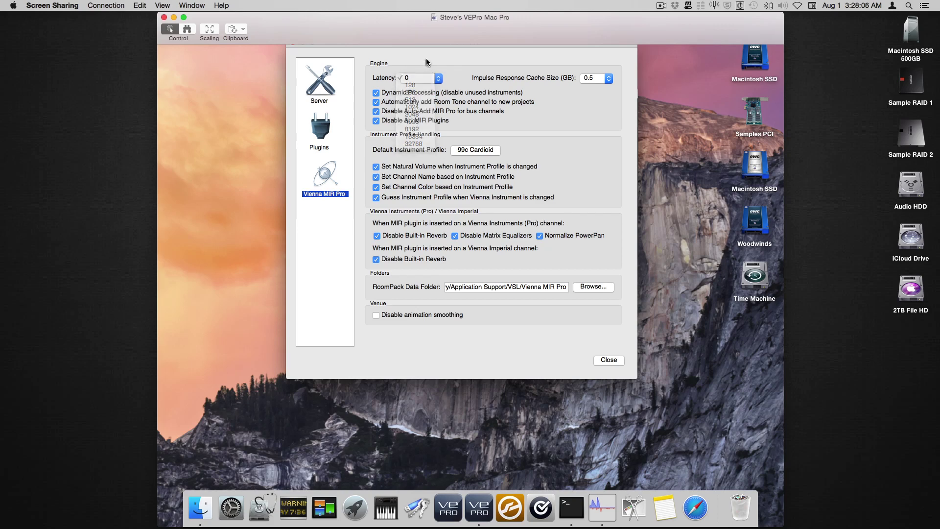
# Set the Impulse Response Cache Size to 0.5 GB and close the server preferences
pyautogui.click(602, 80)
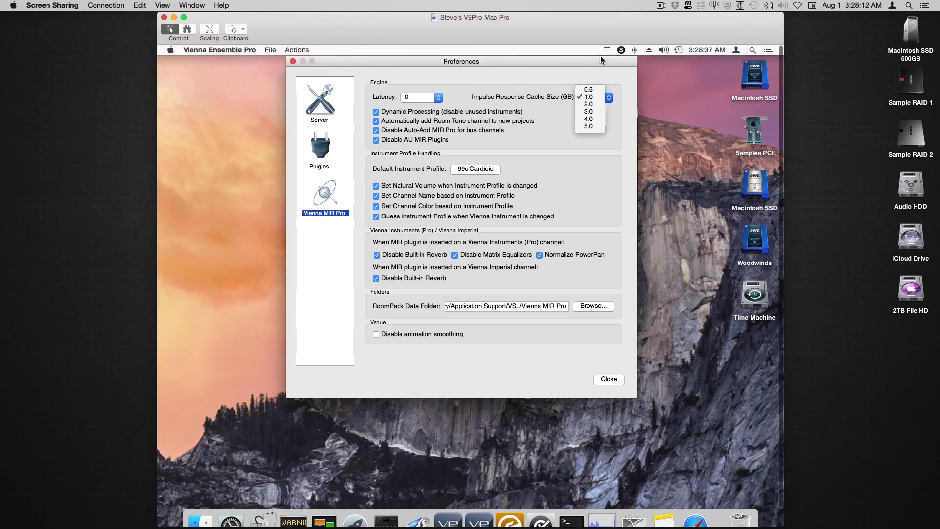
pyautogui.click(595, 90)
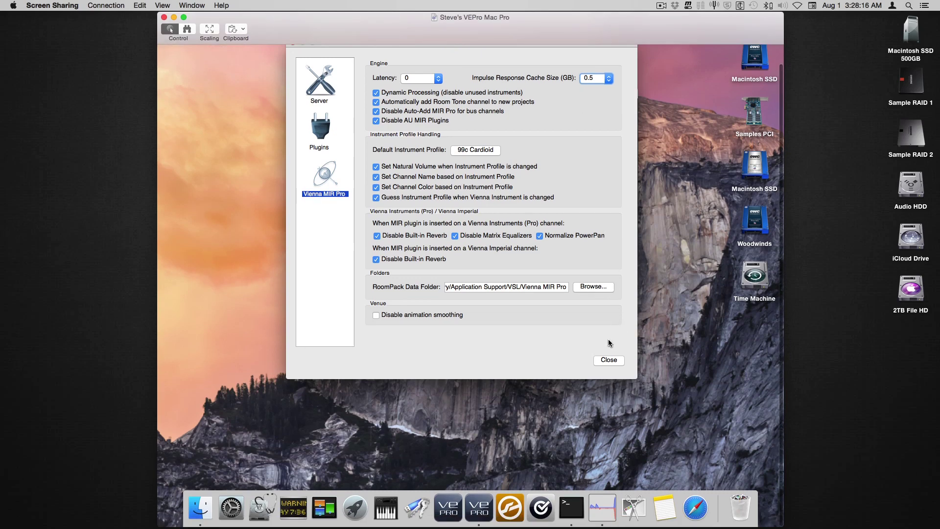
pyautogui.click(611, 361)
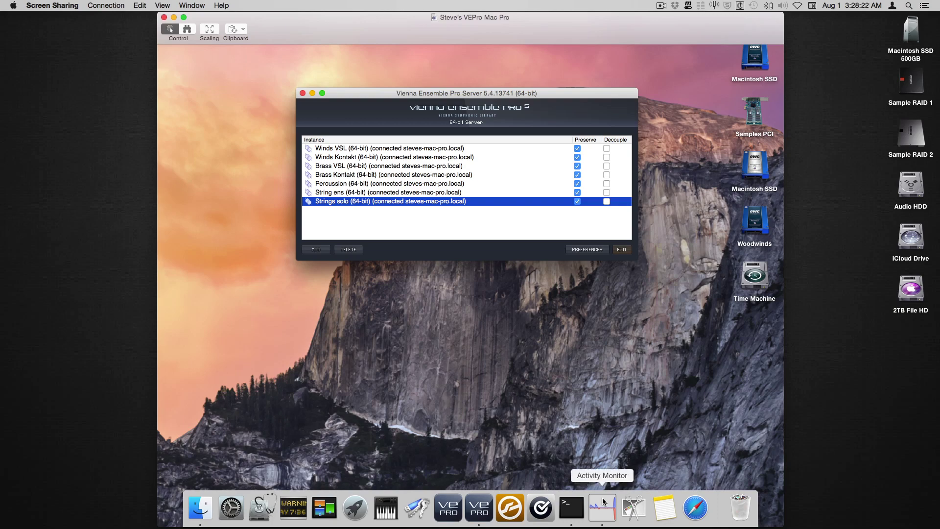
# Check the CPU load in Activity Monitor, and open the Winds VSL instance to view the Flute Ensemble's memory usage, docking its instrument window
pyautogui.click(602, 502)
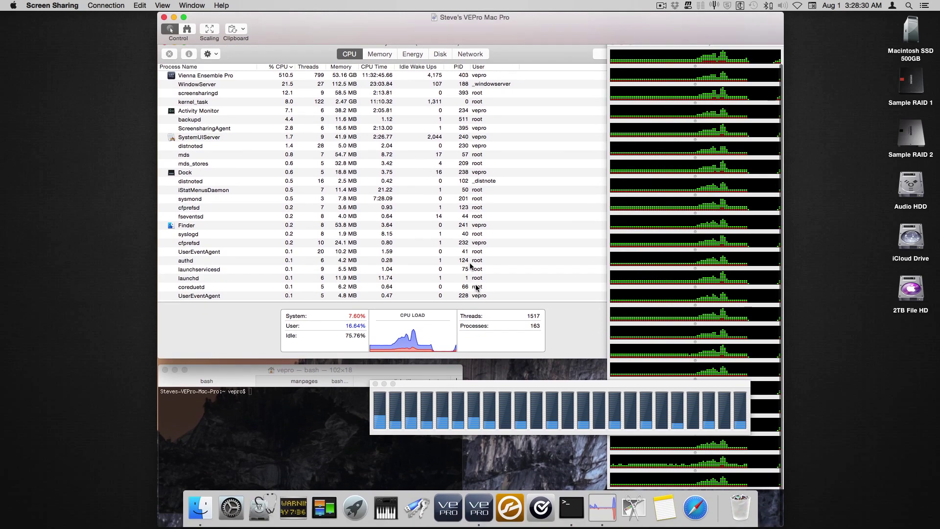
pyautogui.click(480, 507)
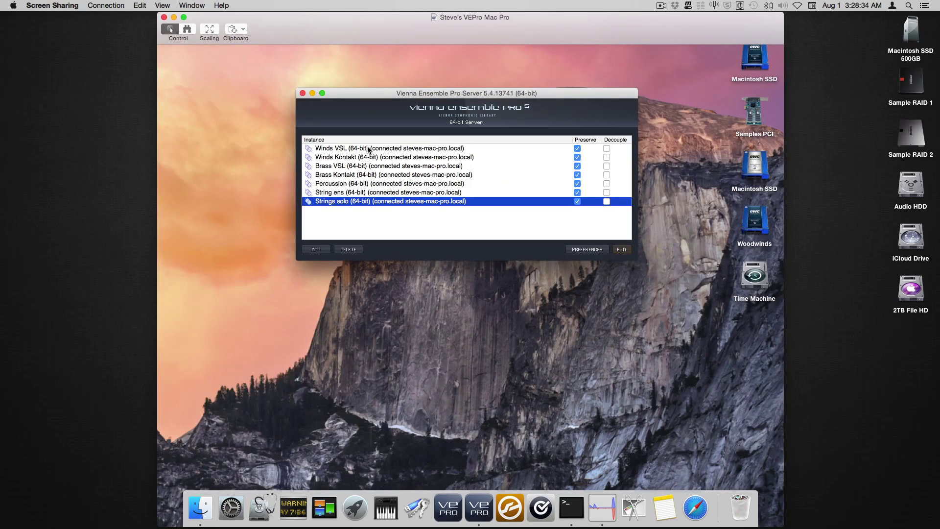
pyautogui.doubleClick(368, 148)
pyautogui.doubleClick(396, 372)
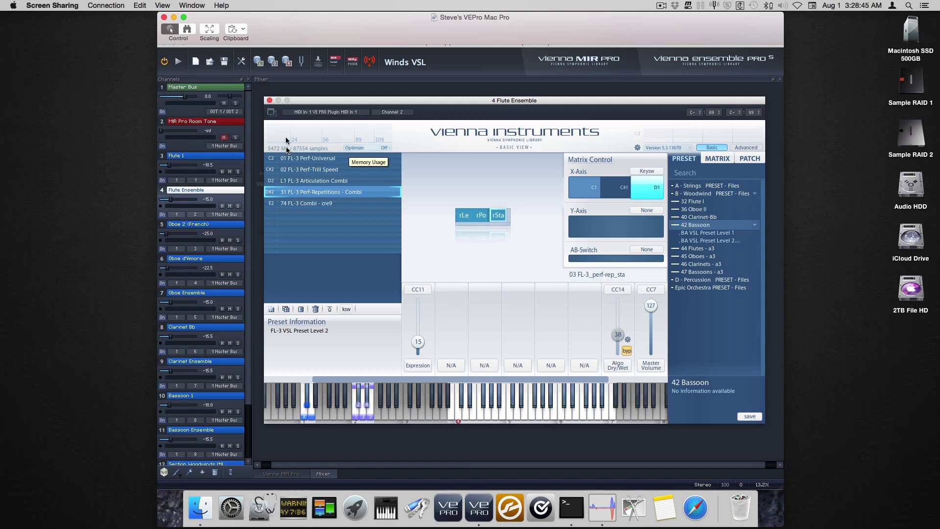
pyautogui.click(272, 110)
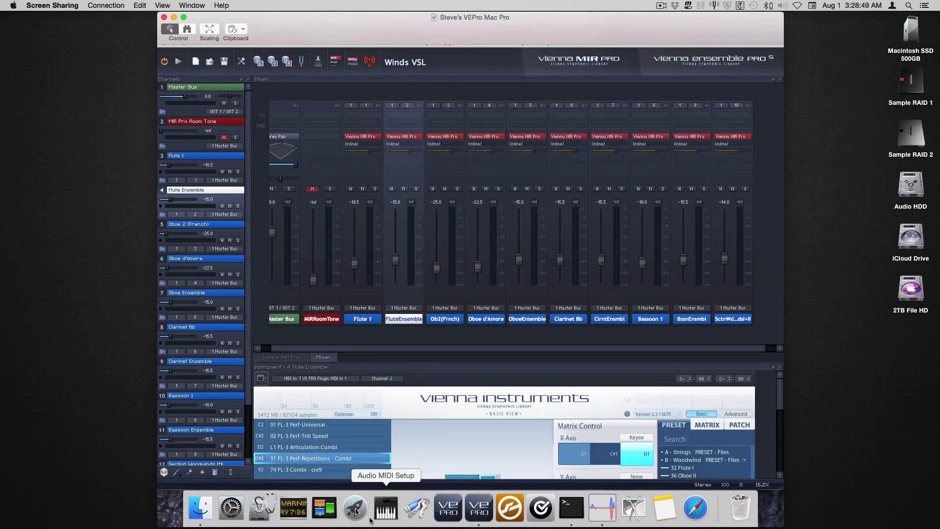
# Return to the server's instance list, open the Brass Kontakt instance and view the Trumpet C channel's Kontakt instrument
pyautogui.click(324, 509)
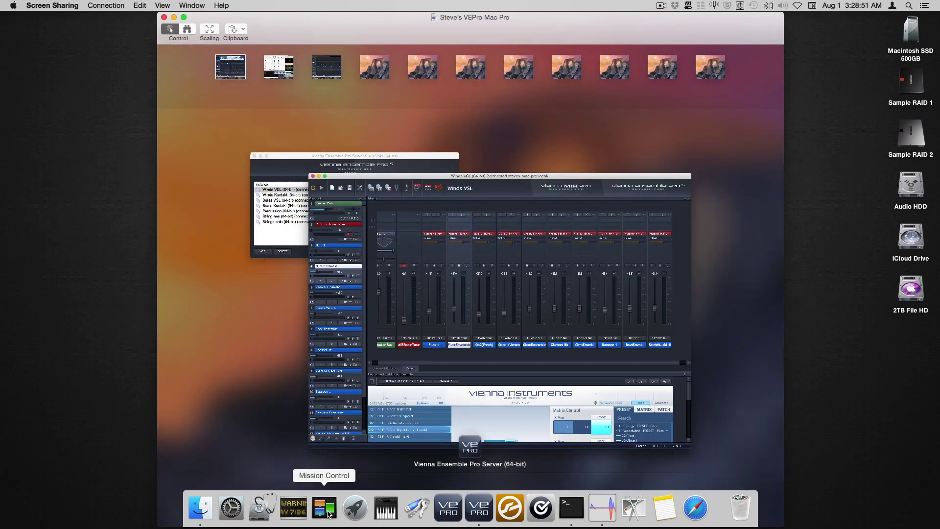
pyautogui.click(285, 235)
pyautogui.doubleClick(349, 175)
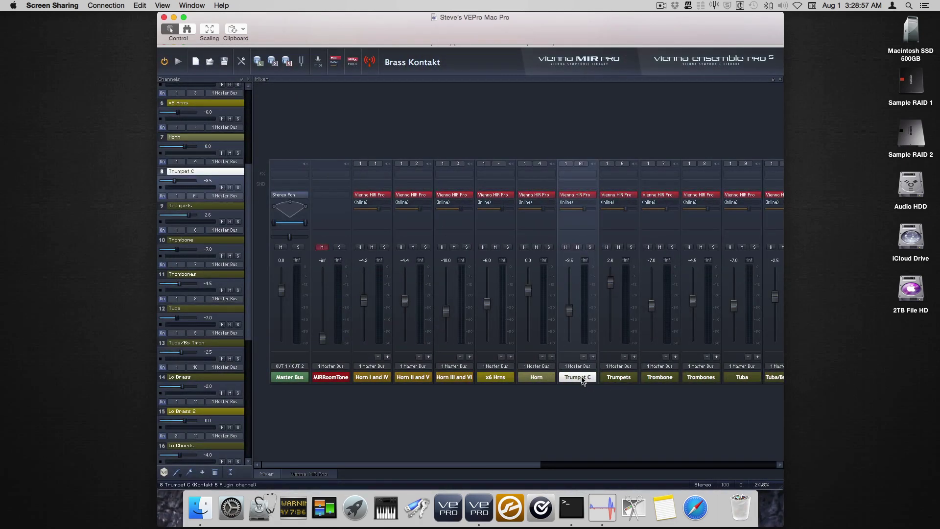
pyautogui.doubleClick(583, 377)
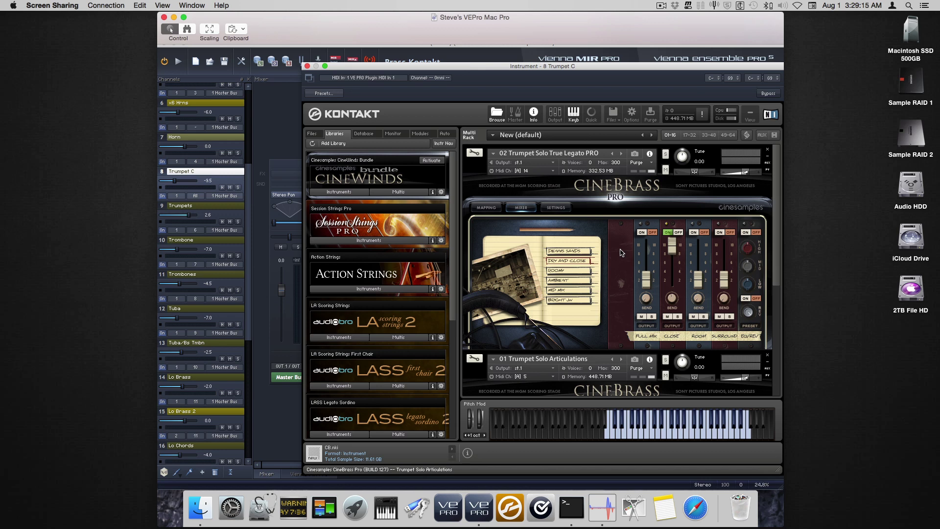
# Switch to Digital Performer, find the Trumpet leg track among the Brass tracks and open it in the MIDI editor
pyautogui.hotkey('ctrl', 'Right')
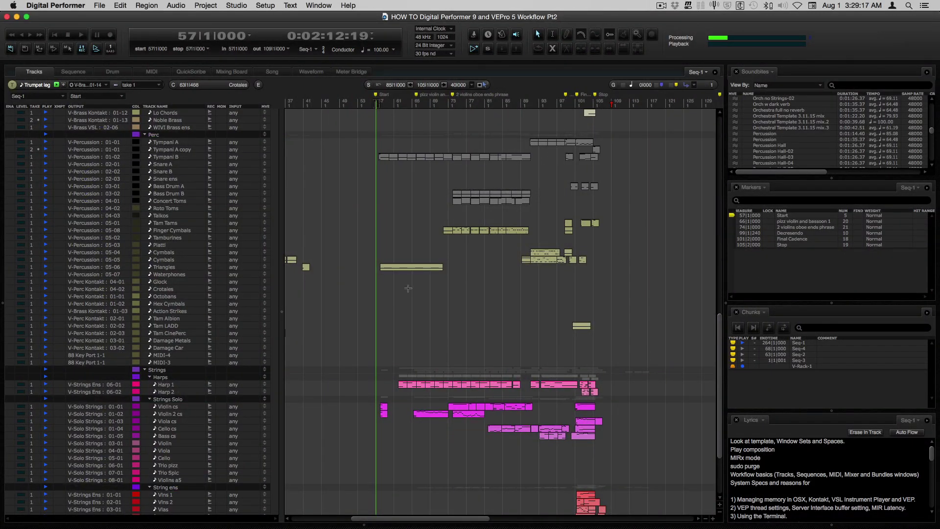
pyautogui.scroll(5, 483, 273)
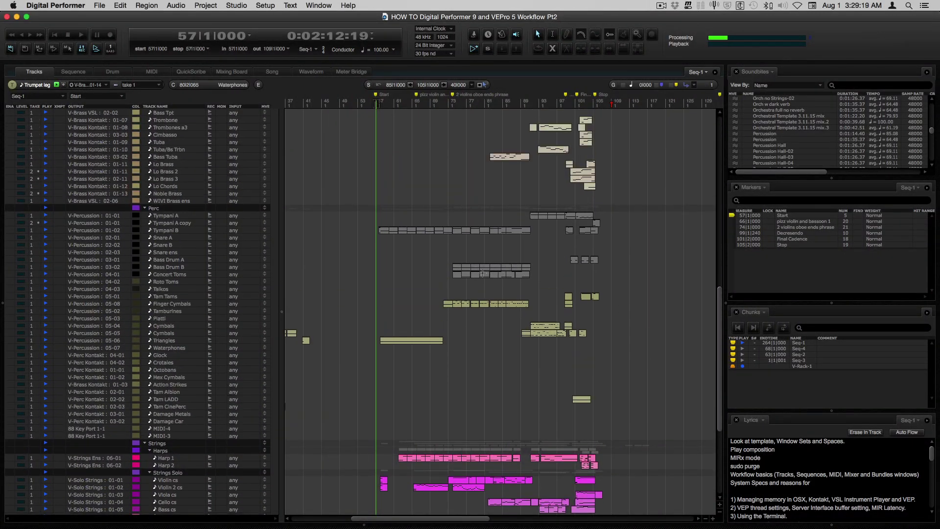
pyautogui.scroll(3, 483, 273)
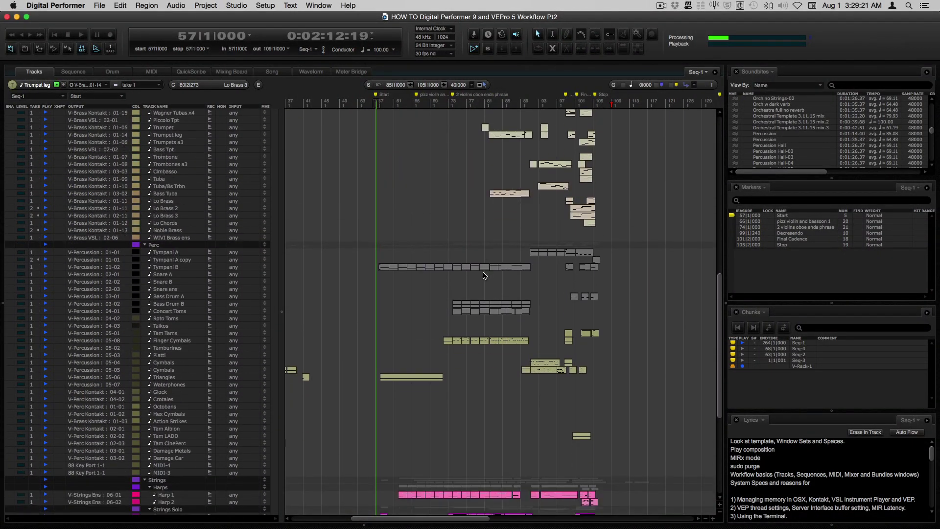
pyautogui.scroll(3, 476, 225)
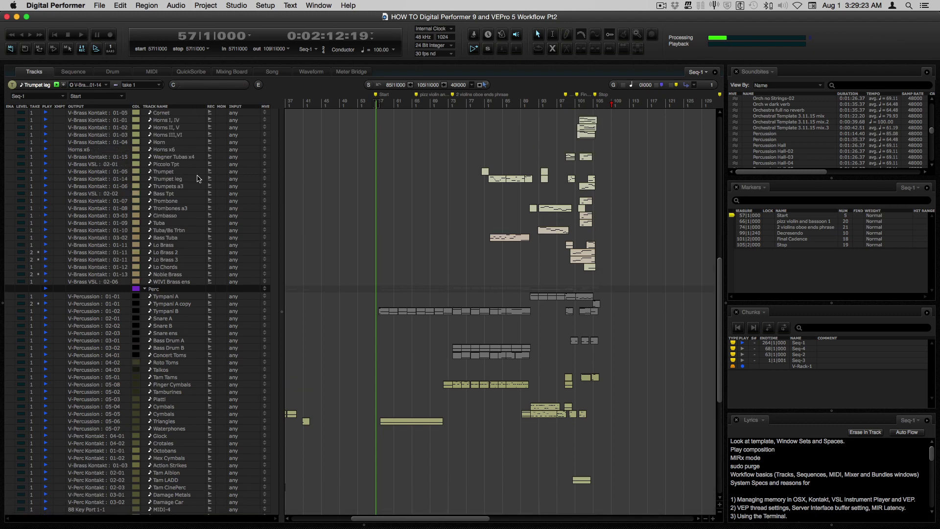
pyautogui.click(182, 179)
pyautogui.hotkey('shift', 'g')
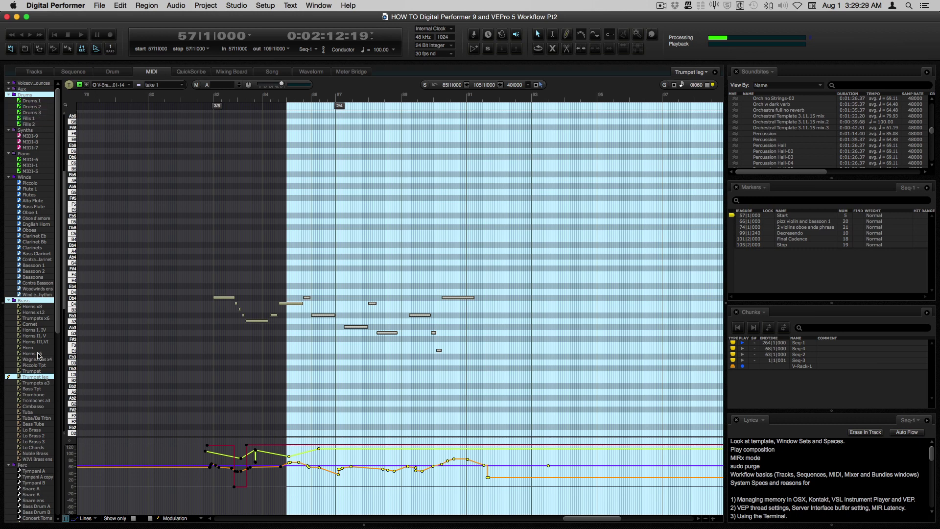
# Clear the time-range selection and examine the Trumpet leg notes and controller curves through to the Stop marker
pyautogui.scroll(-5, 128, 359)
pyautogui.click(278, 319)
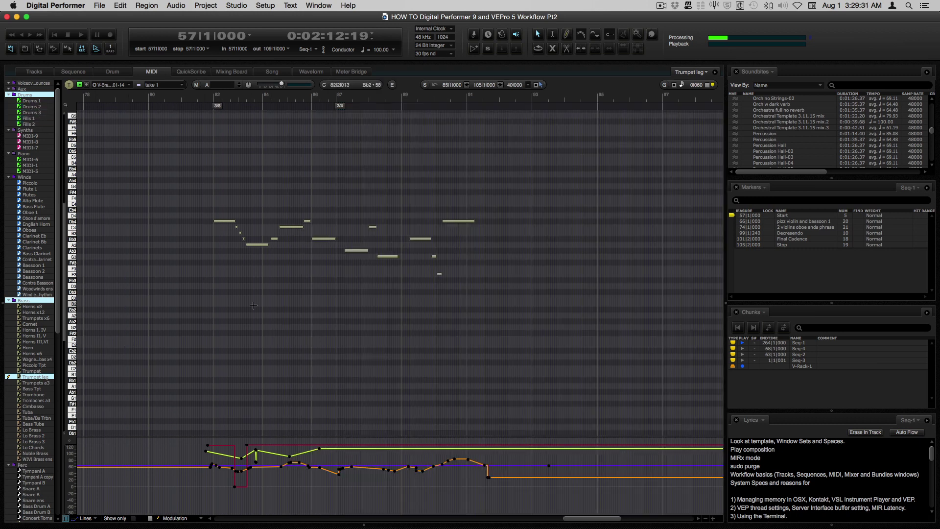
pyautogui.moveTo(188, 184); pyautogui.dragTo(519, 287)
pyautogui.hscroll(5, 536, 294)
pyautogui.hscroll(4, 538, 304)
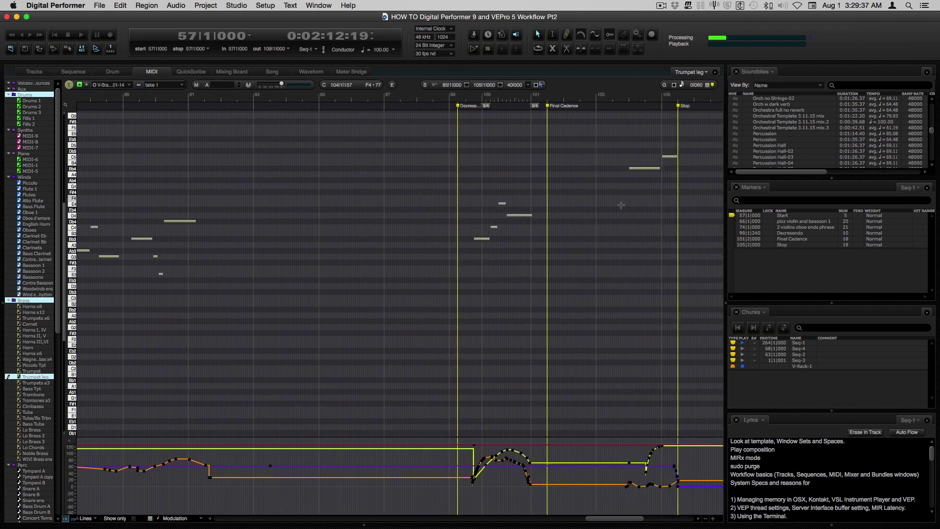
pyautogui.hscroll(-6, 404, 307)
pyautogui.hscroll(-2, 405, 308)
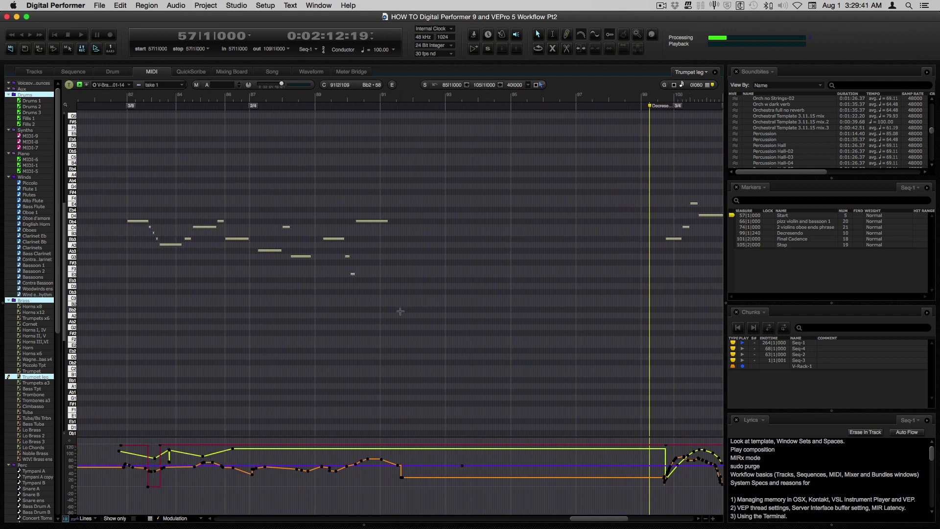
# Switch back to the screen-shared VEPro Mac, close the Trumpet C Kontakt window and open Activity Monitor
pyautogui.press('super+Tab')
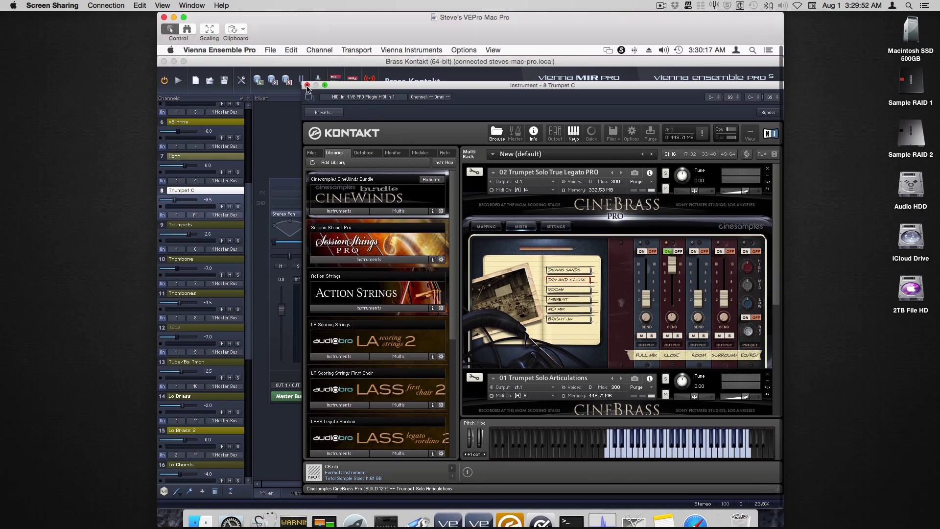
pyautogui.click(307, 86)
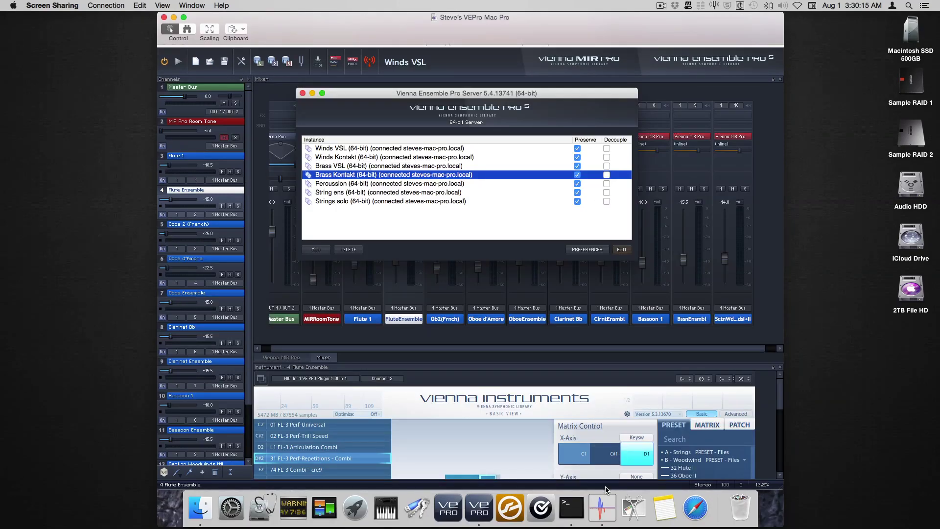
pyautogui.click(604, 509)
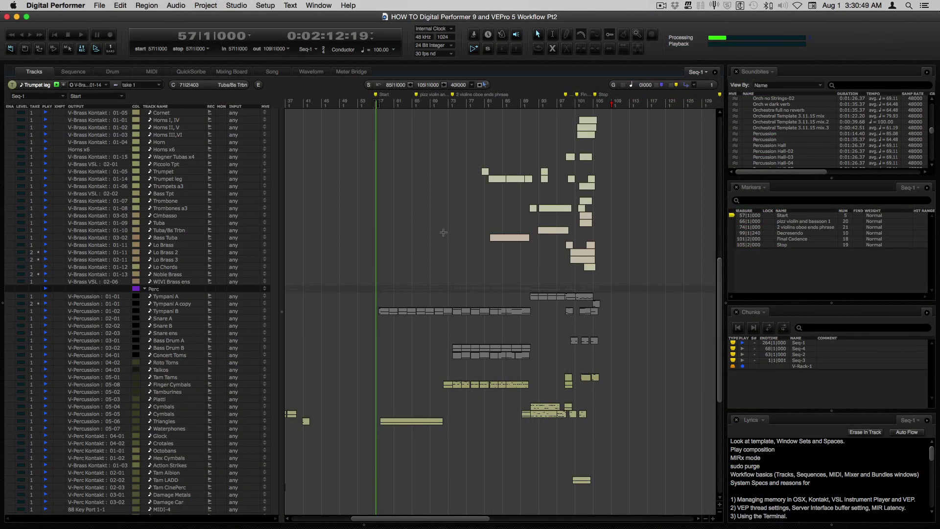
# Examine the Winds and Brass tracks with their outputs in Digital Performer's Tracks window
pyautogui.scroll(12, 443, 232)
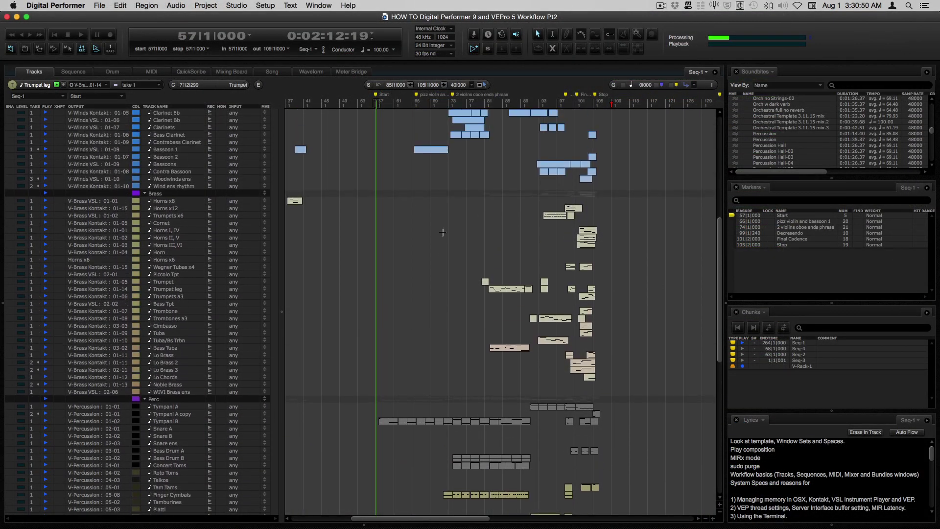
pyautogui.scroll(-9, 443, 232)
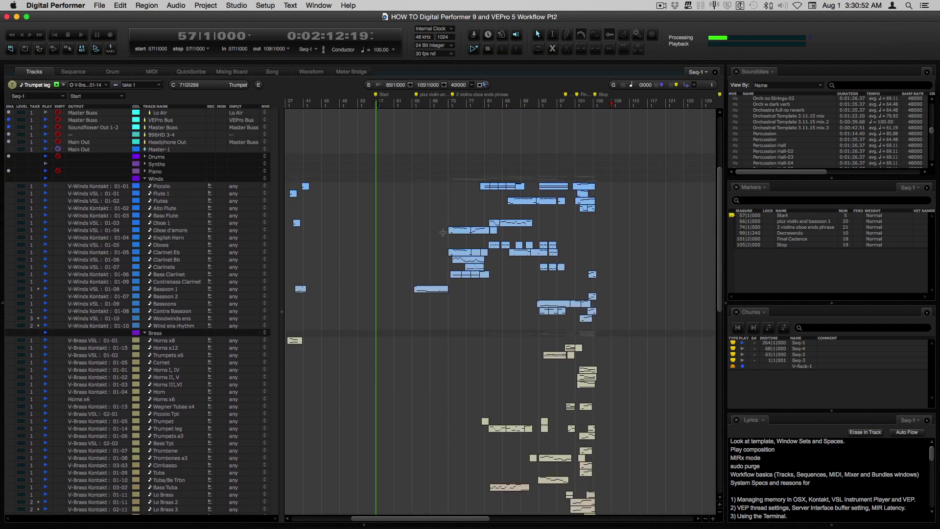
# Examine the Brass, Perc and Strings tracks with their output assignments and sequence regions, and return to the Winds folder
pyautogui.scroll(-1, 443, 232)
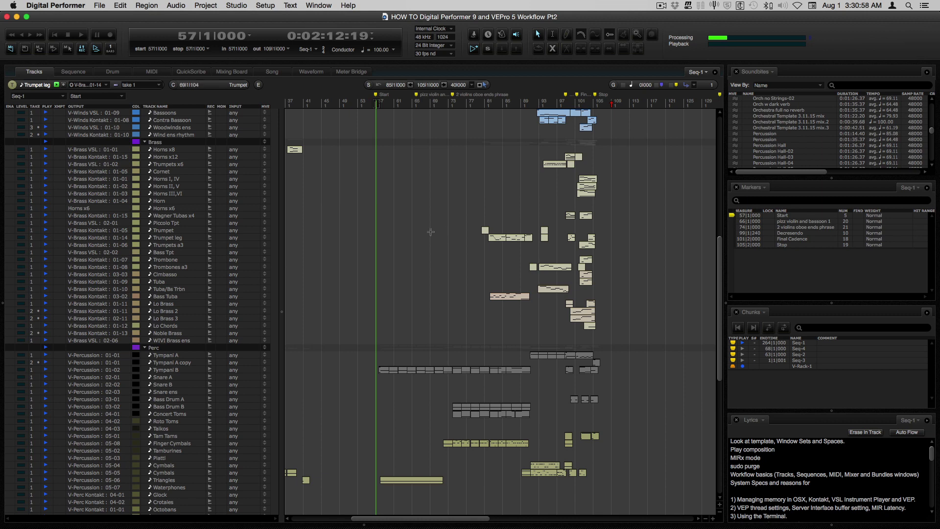
pyautogui.scroll(-3, 431, 232)
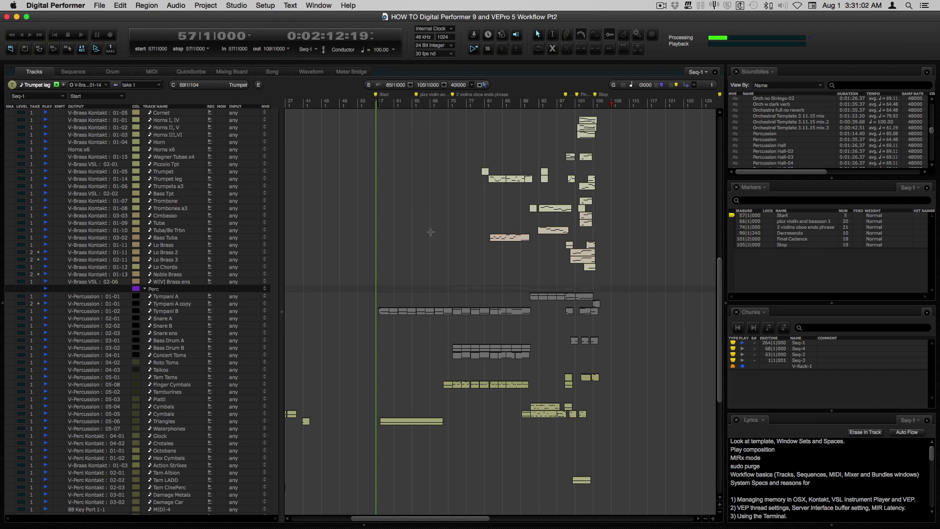
pyautogui.scroll(-3, 431, 231)
pyautogui.hscroll(-1, 431, 232)
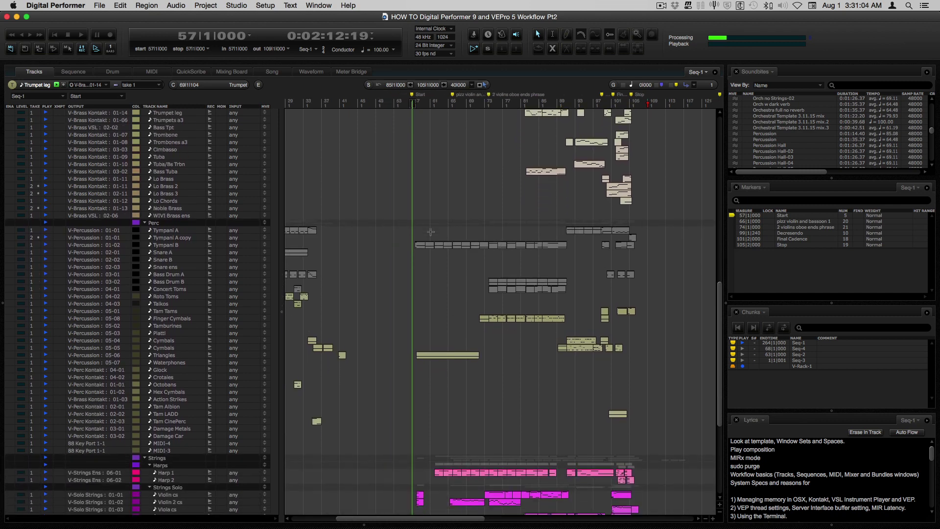
pyautogui.scroll(-3, 431, 231)
pyautogui.hscroll(-1, 430, 232)
pyautogui.scroll(8, 430, 232)
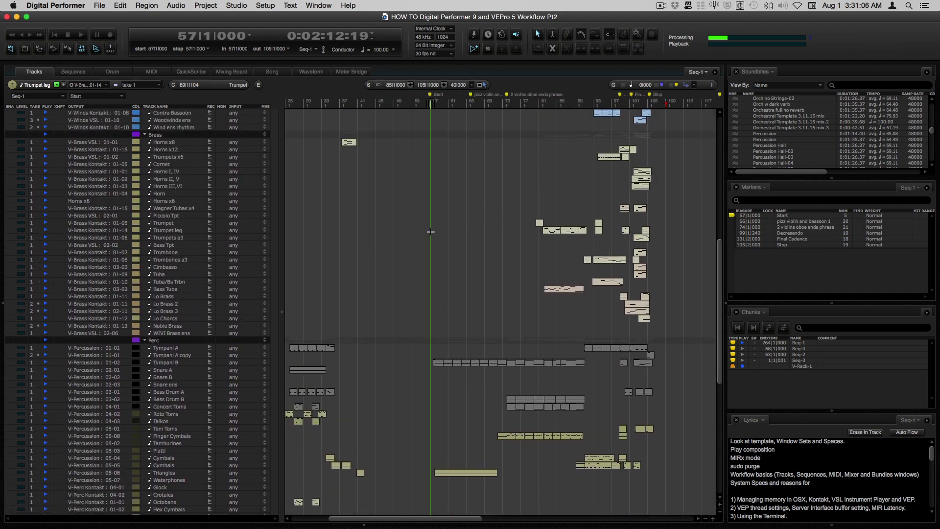
pyautogui.scroll(10, 431, 231)
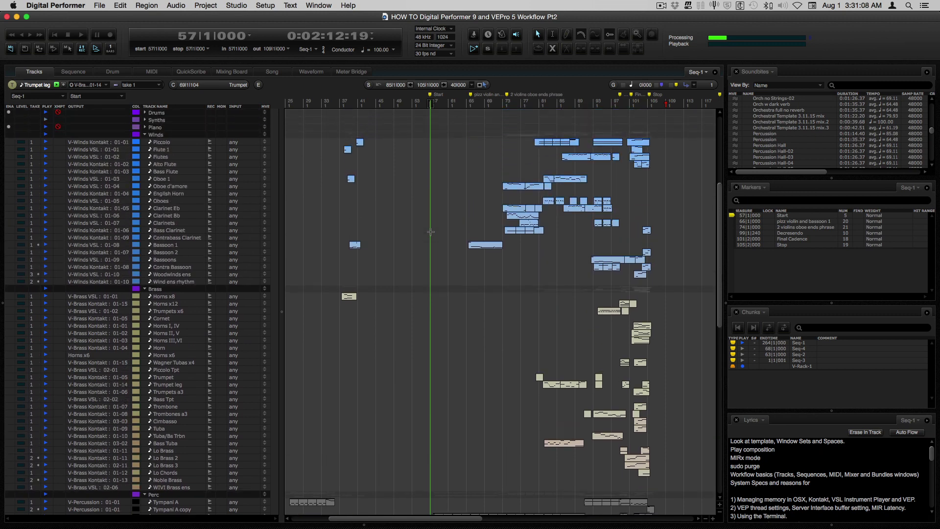
pyautogui.scroll(4, 430, 231)
pyautogui.scroll(-13, 431, 232)
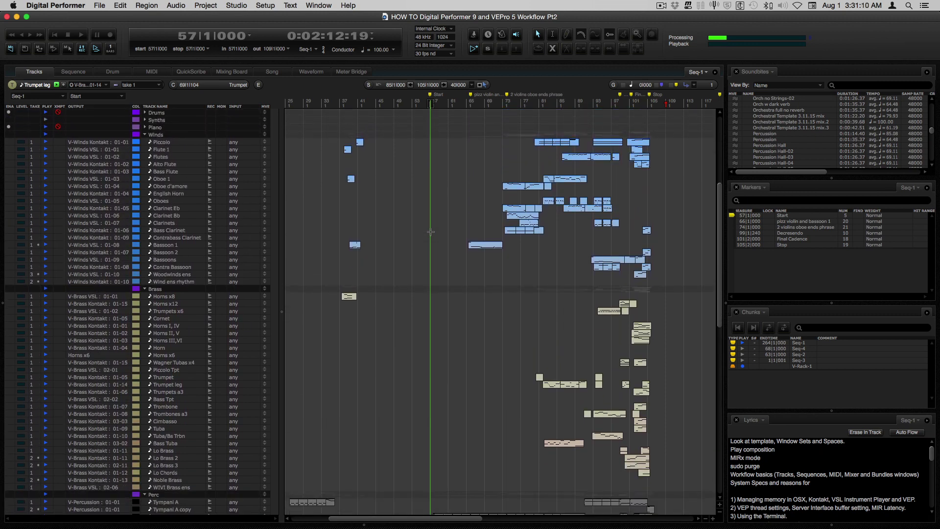